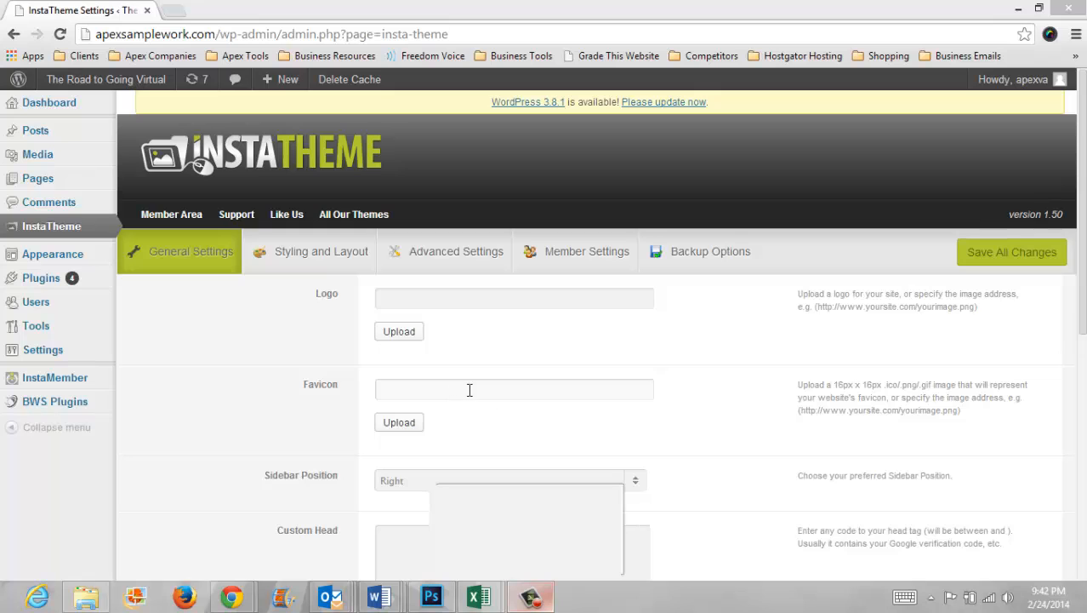
Step: Set the theme color to dark red in the InstaTheme Styling and Layout settings
scroll(595, 340, "down", 2)
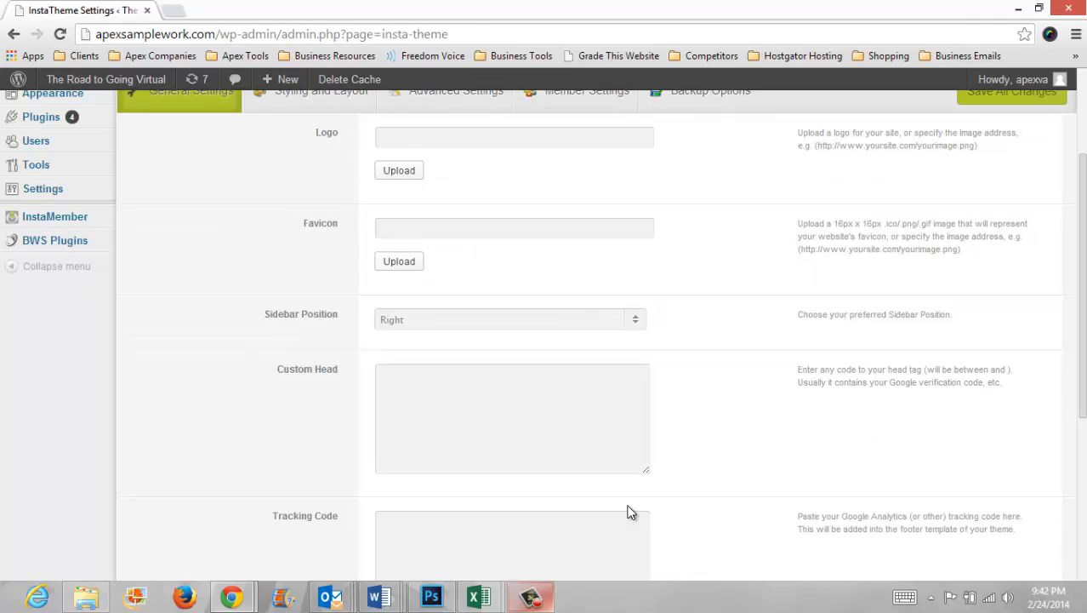
scroll(760, 508, "down", 4)
scroll(760, 509, "up", 4)
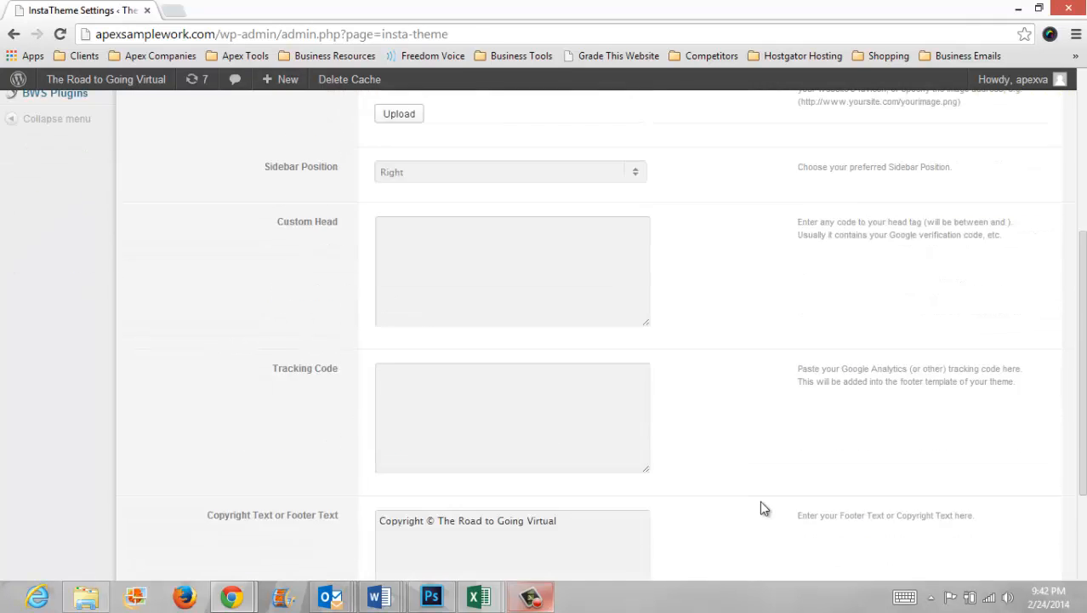
left_click(332, 260)
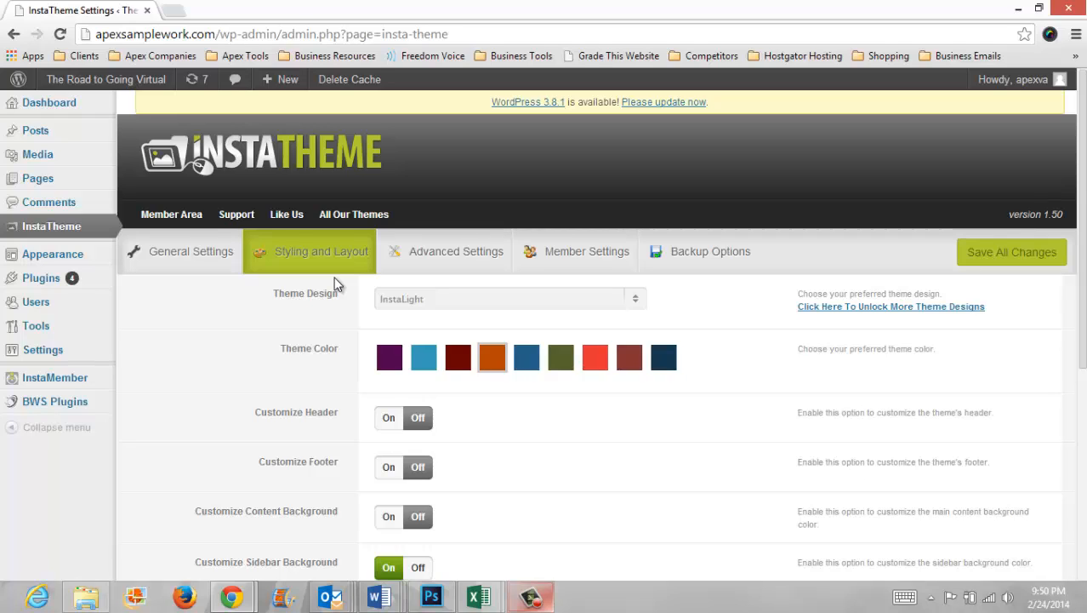
left_click(637, 307)
left_click(585, 412)
left_click(458, 357)
Step: Turn on the InstaAttention Bar in Advanced Settings and save all changes
scroll(680, 330, "down", 2)
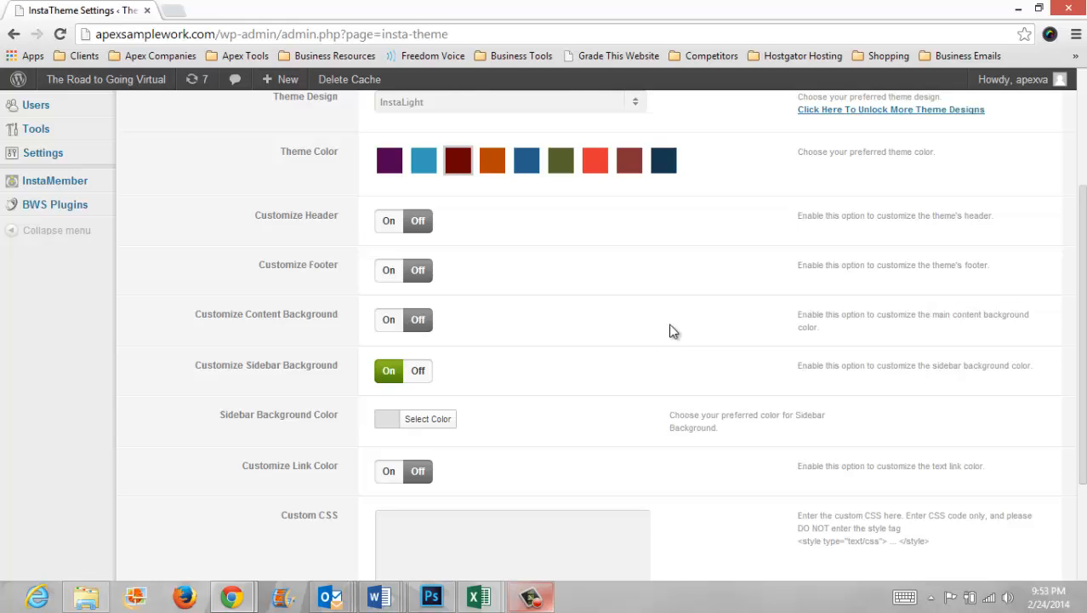
scroll(432, 389, "down", 2)
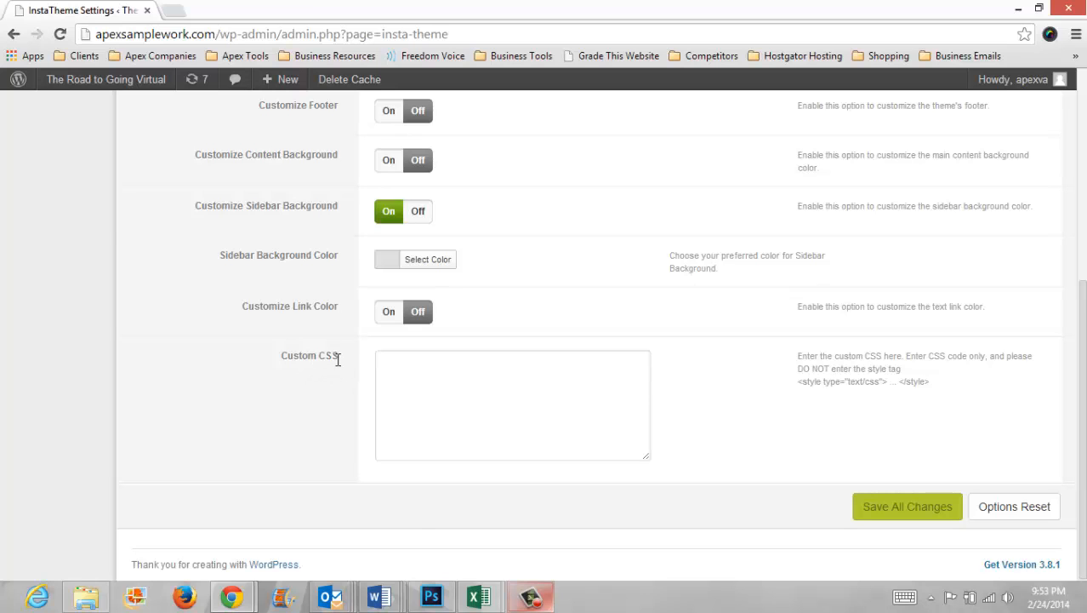
scroll(338, 359, "up", 4)
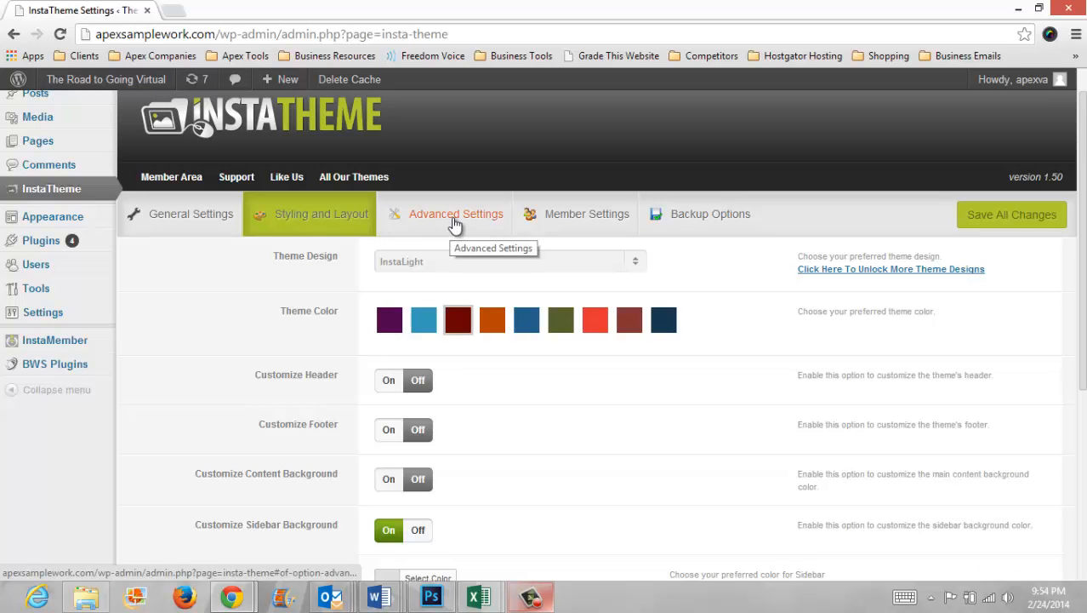
left_click(455, 223)
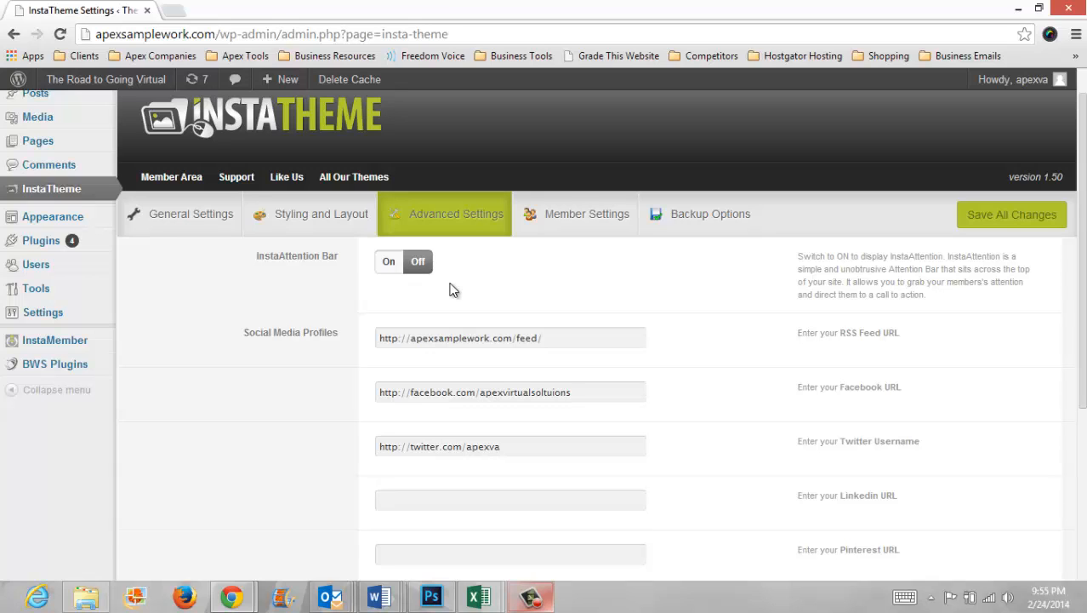
left_click(389, 263)
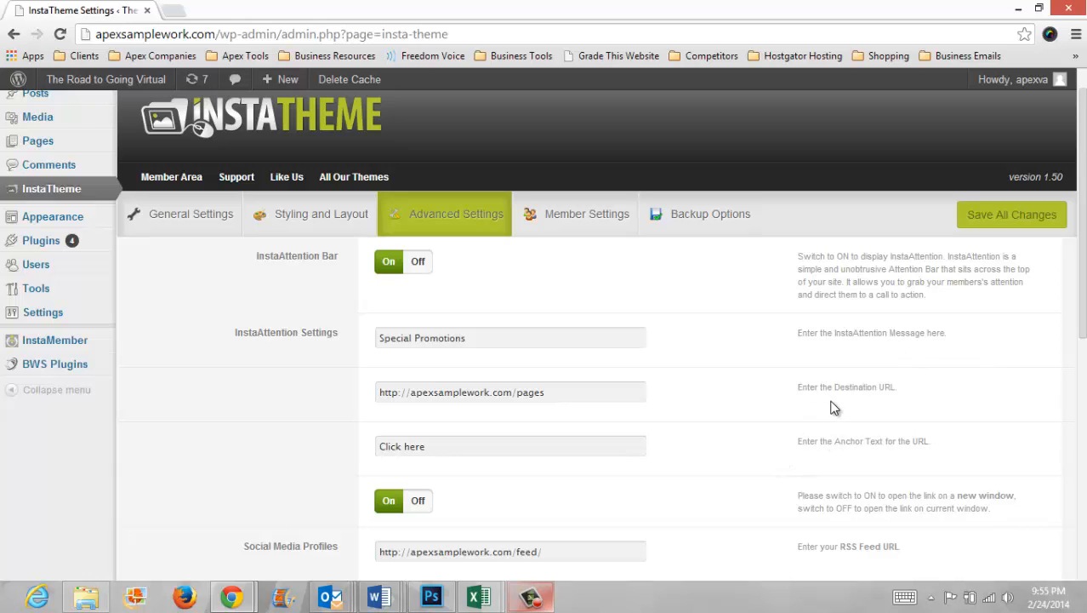
scroll(851, 460, "down", 1)
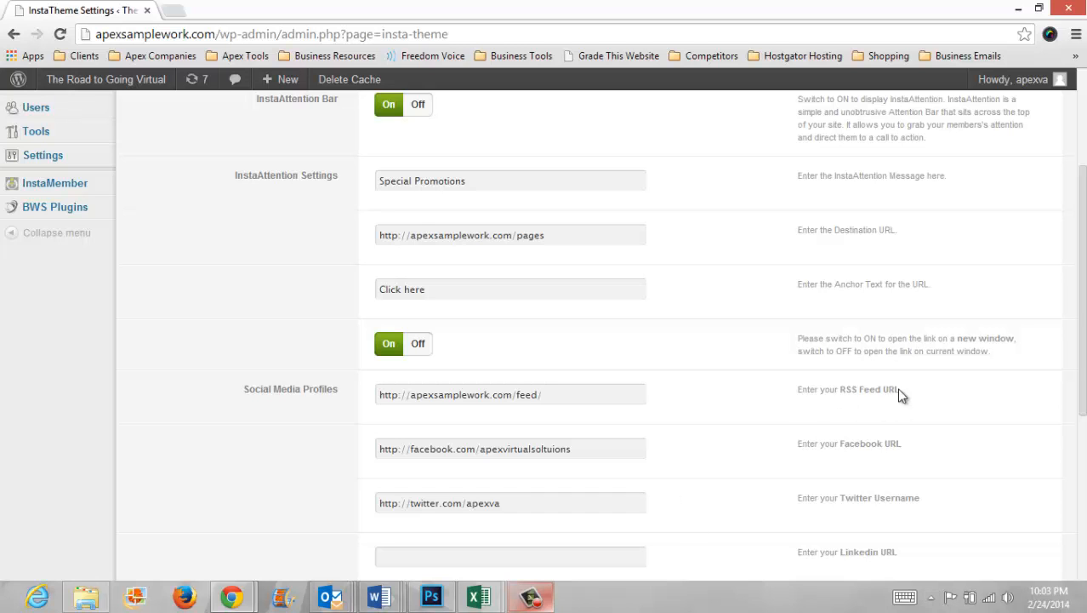
left_click_drag(1082, 375, 1083, 421)
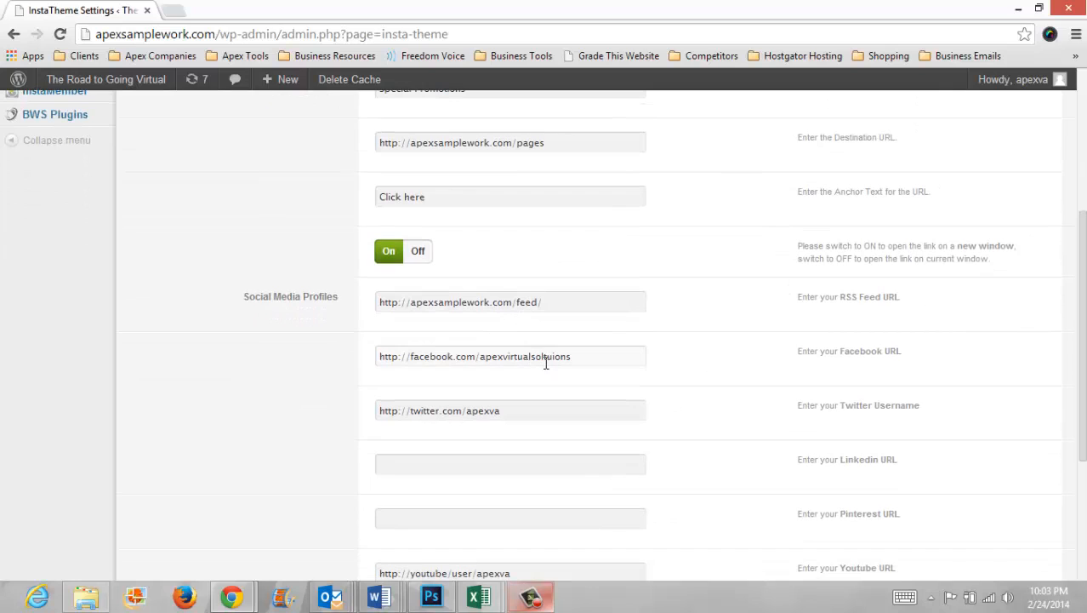
scroll(551, 285, "down", 3)
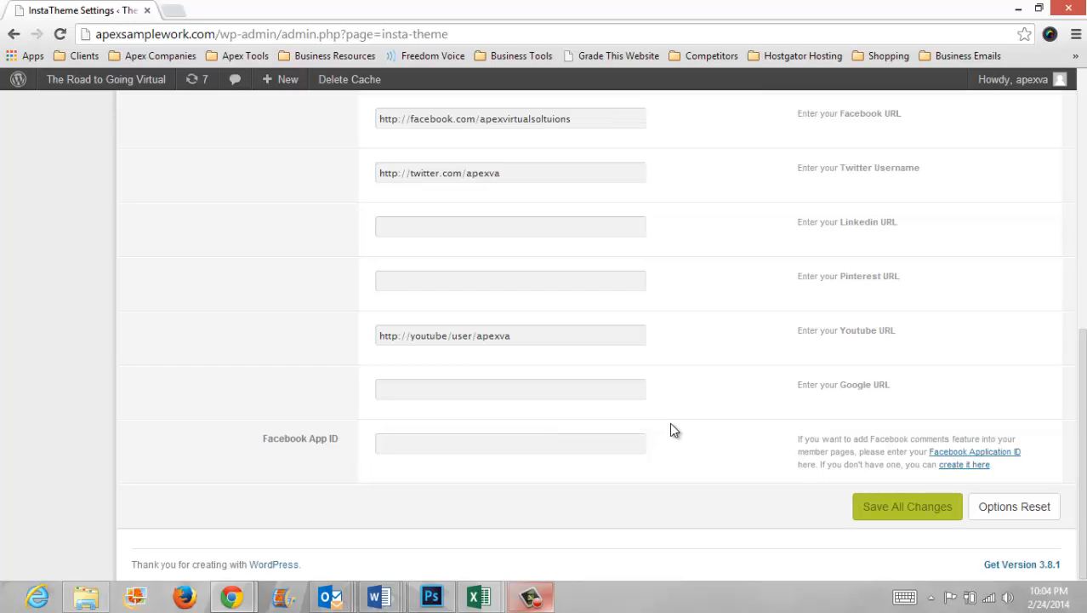
left_click(903, 508)
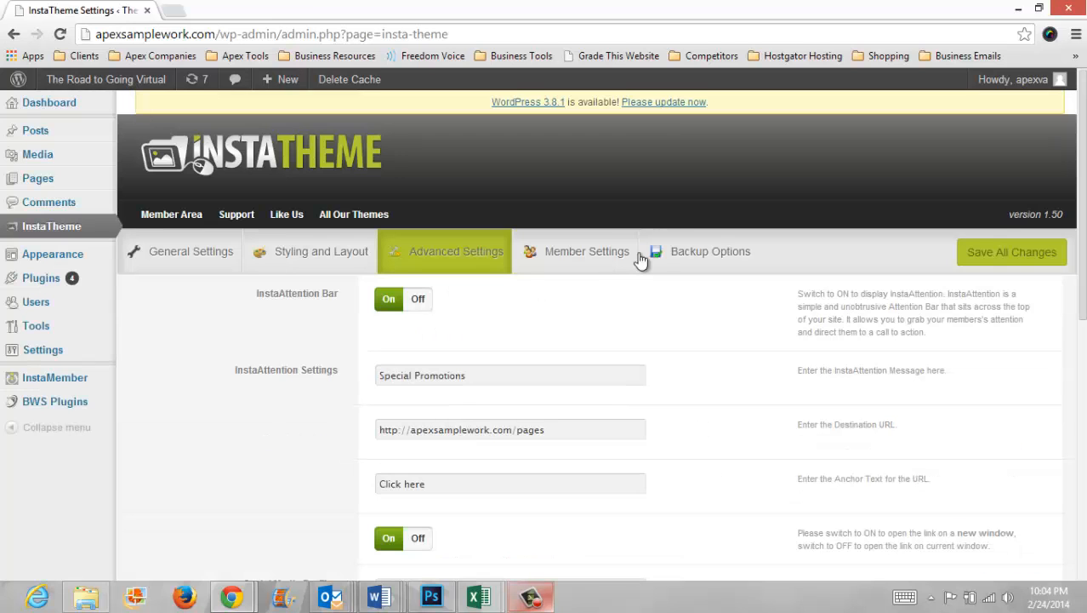
Step: Turn on Show InstaWelcome in the Member Settings
left_click(586, 268)
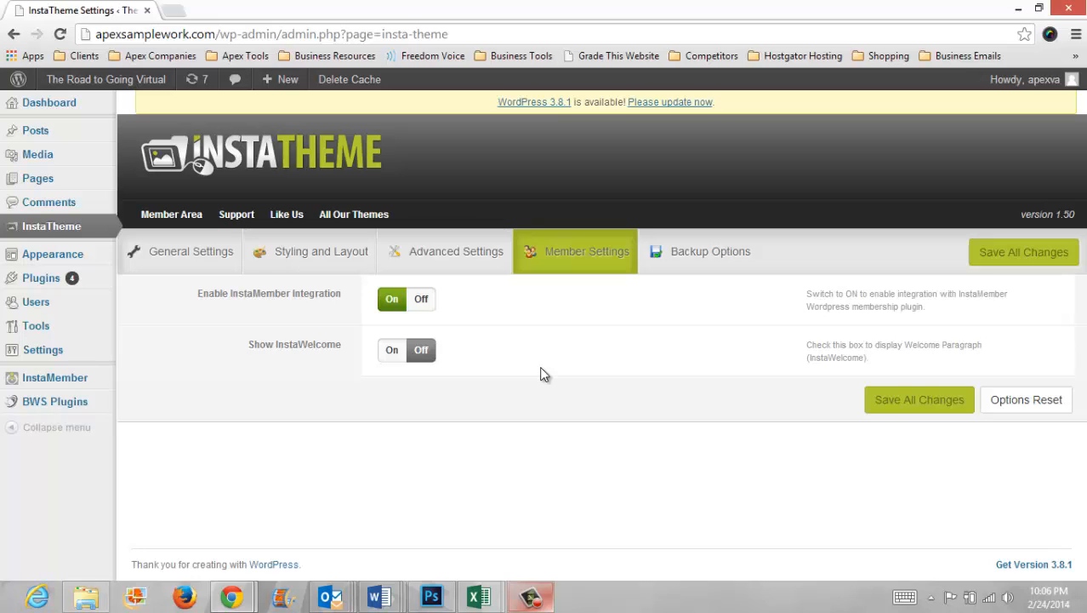
left_click(388, 352)
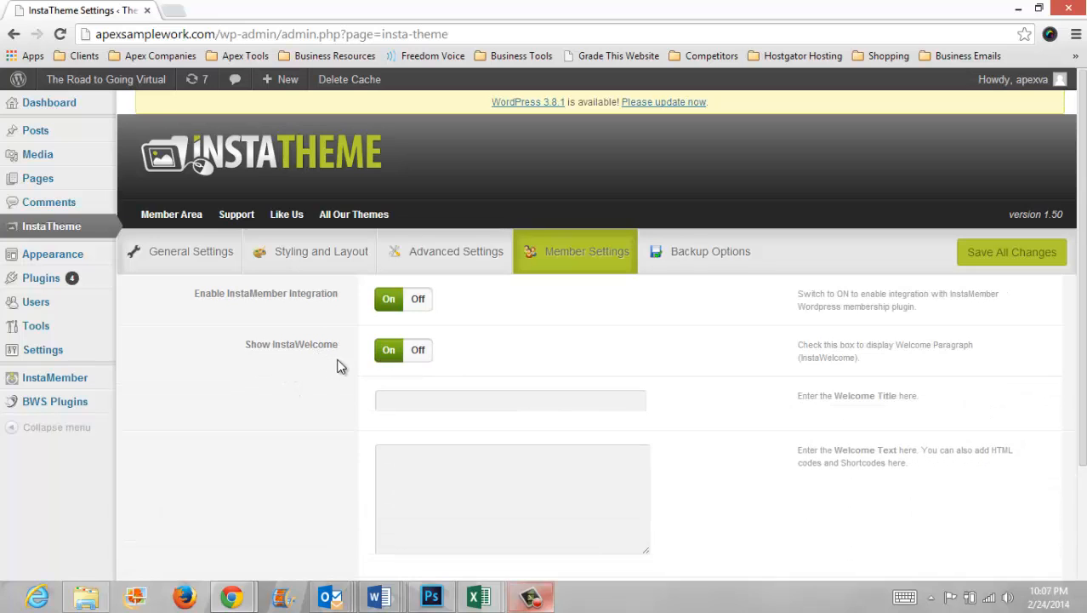
left_click(447, 395)
left_click(493, 502)
scroll(530, 431, "down", 2)
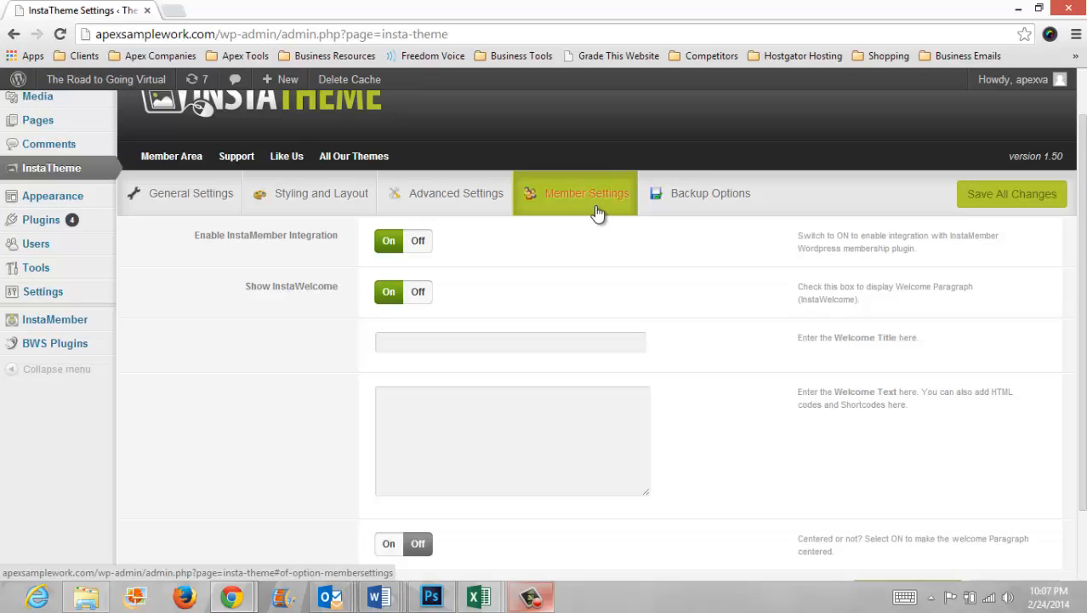
Step: Open the Backup Options section and view the theme options transfer data
left_click(705, 204)
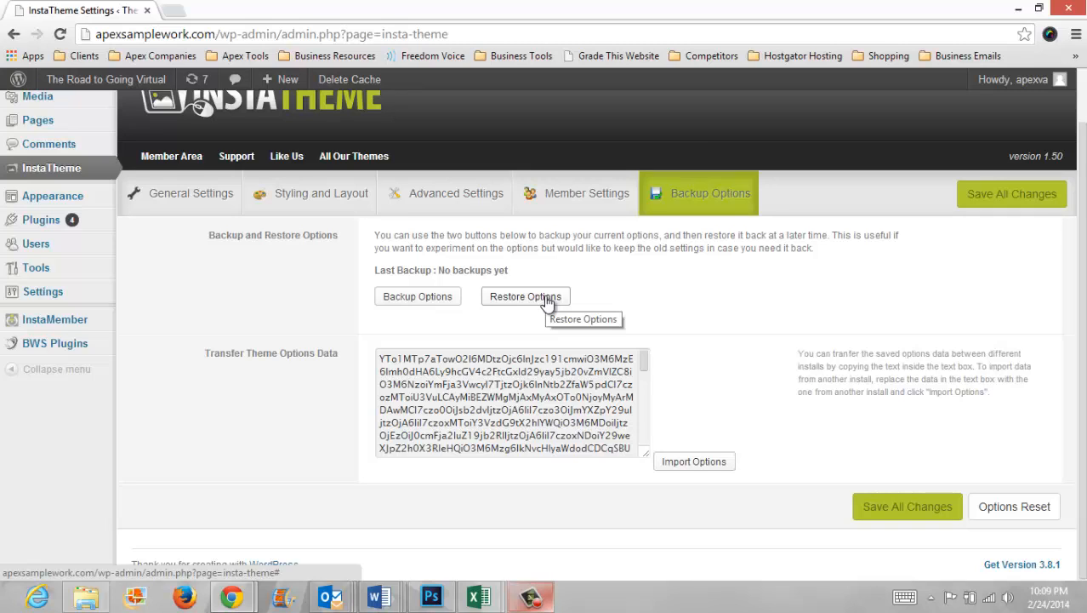
left_click(519, 360)
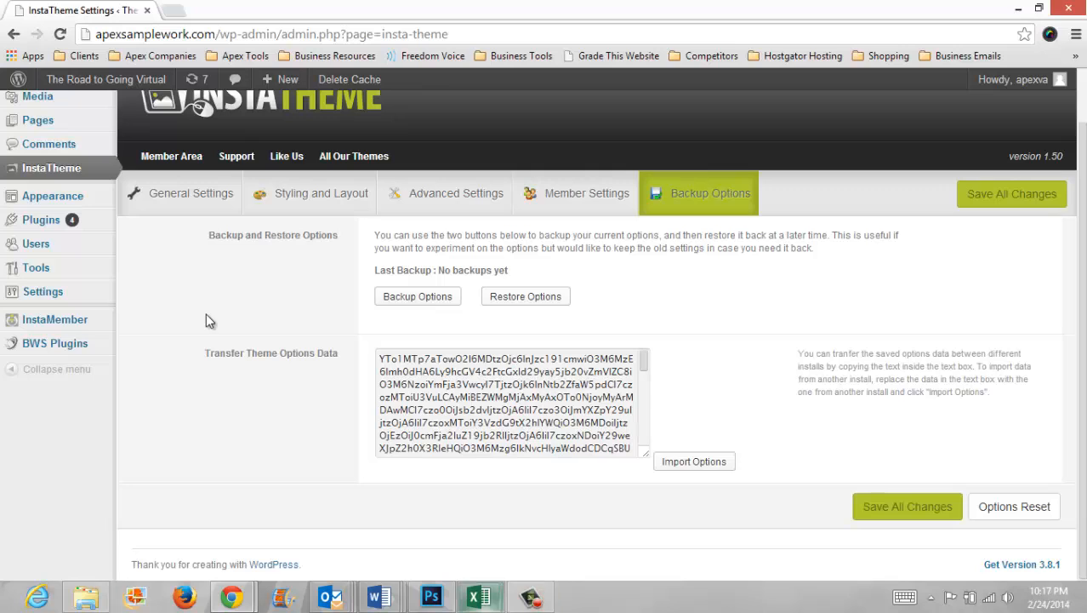
Step: Open the Menus page for the Main Menu and expand its Home item
mouse_move(79, 196)
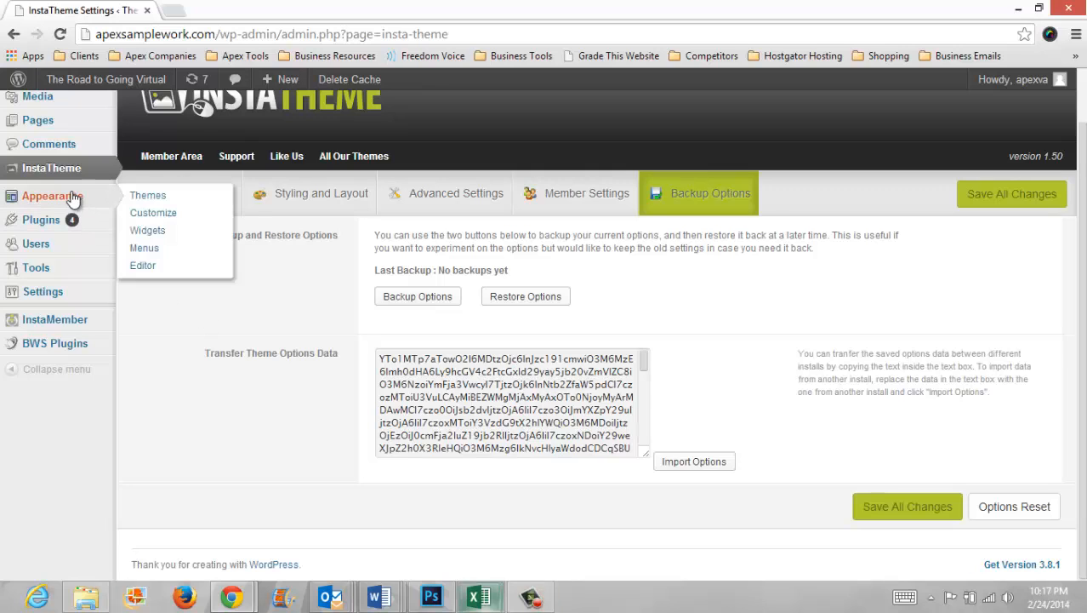
left_click(152, 251)
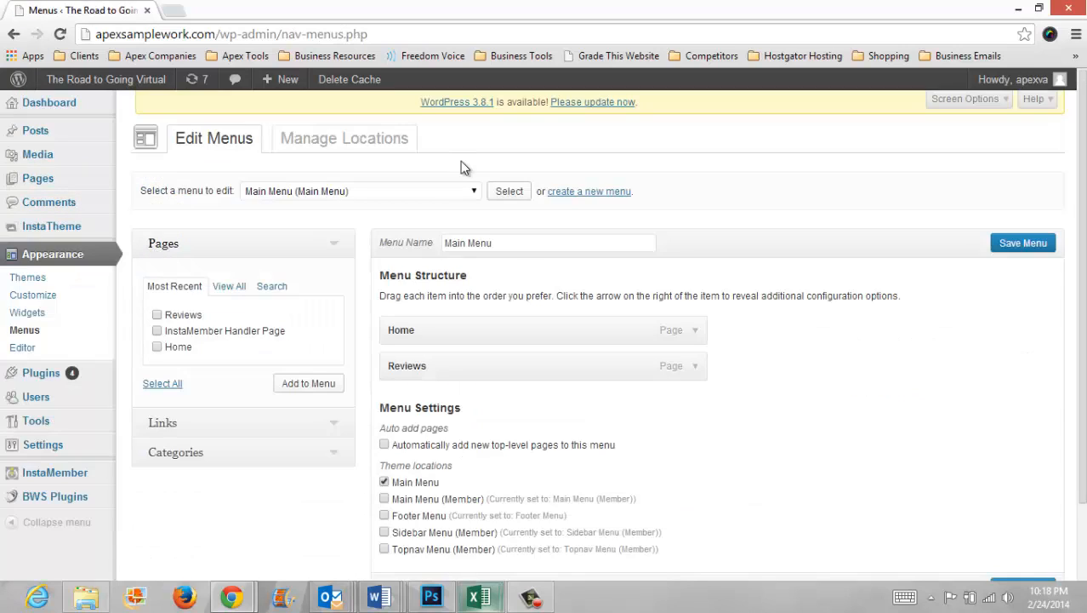
left_click(477, 192)
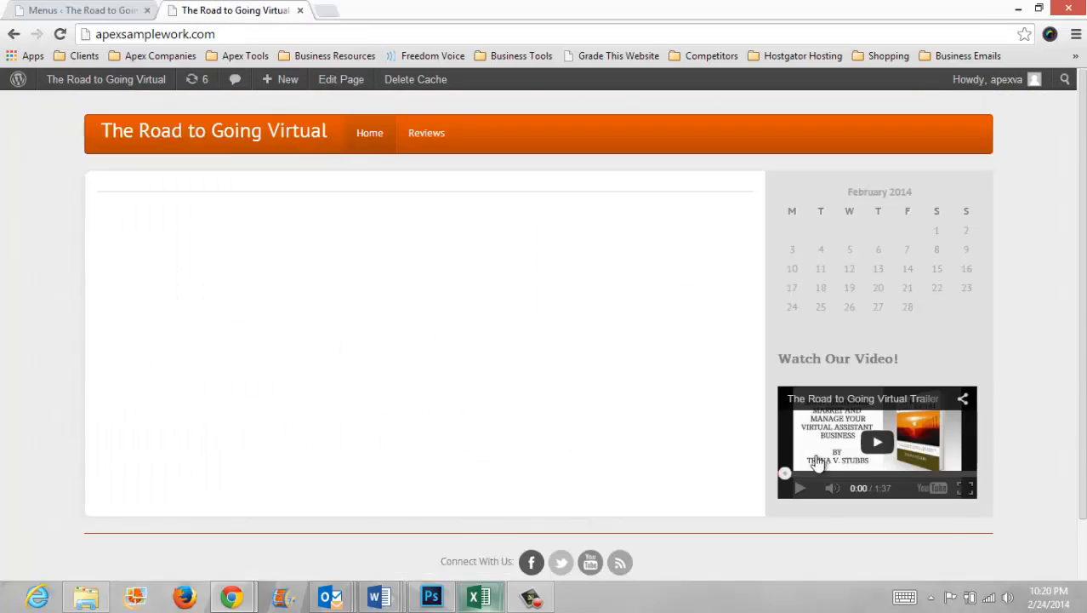
scroll(732, 565, "down", 2)
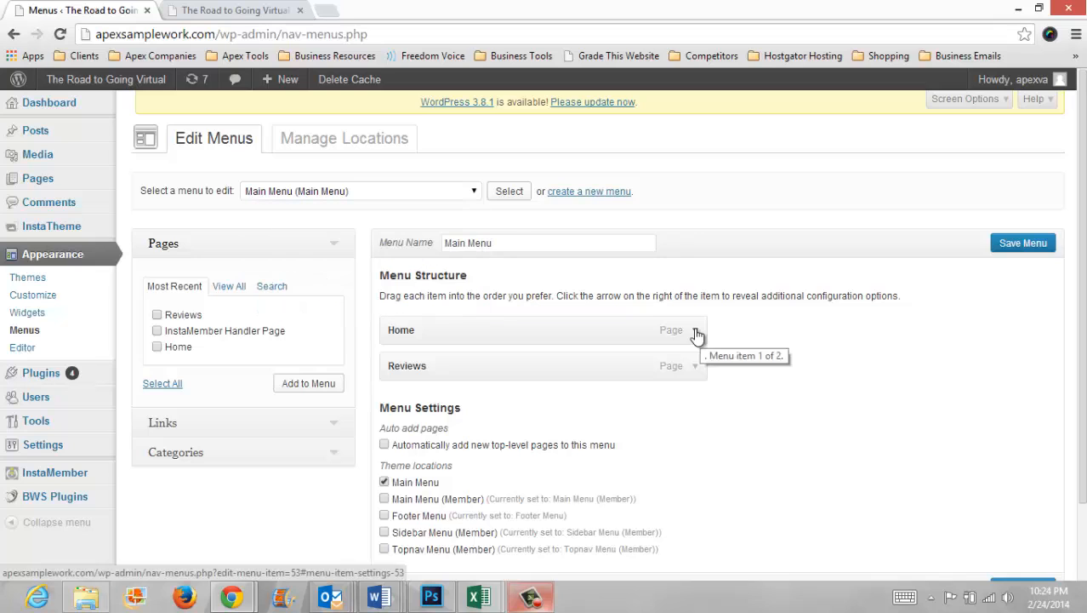
left_click(695, 331)
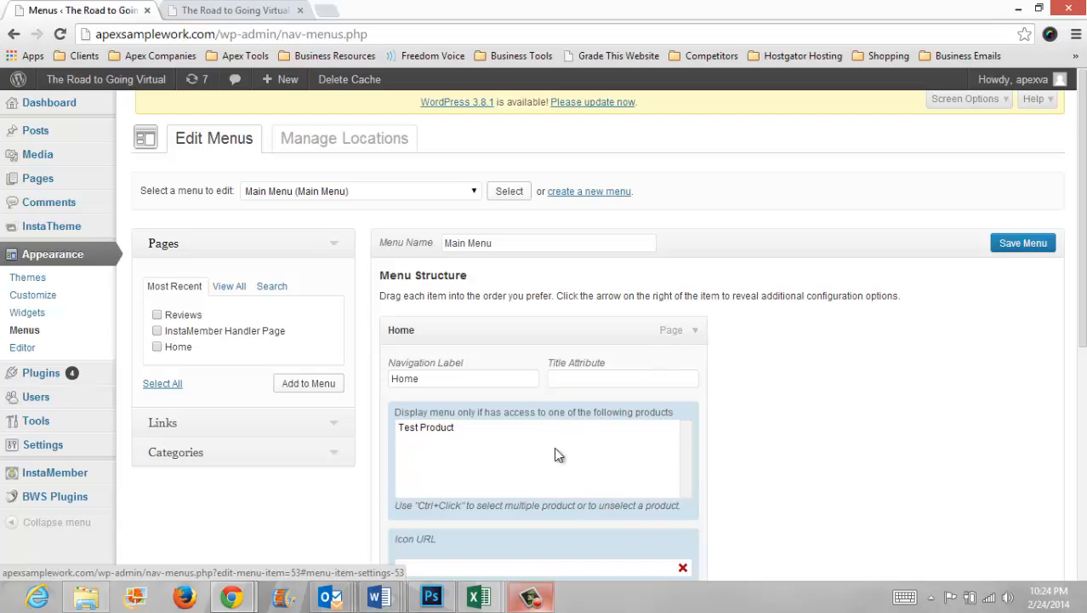
Step: Try to restrict the Home menu item to members with access to Test Product
left_click(450, 429)
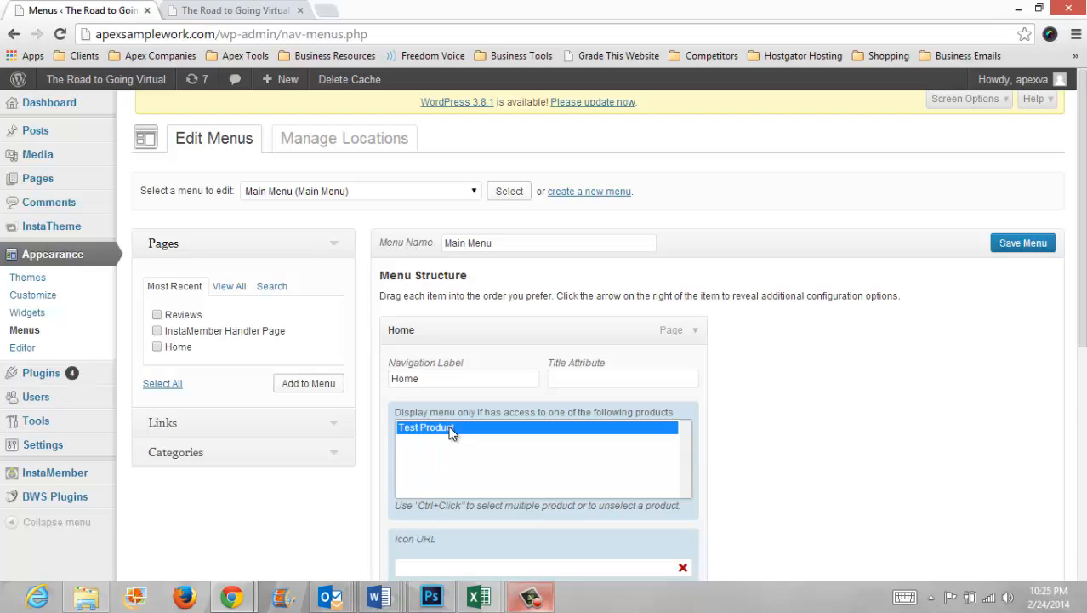
scroll(713, 425, "down", 3)
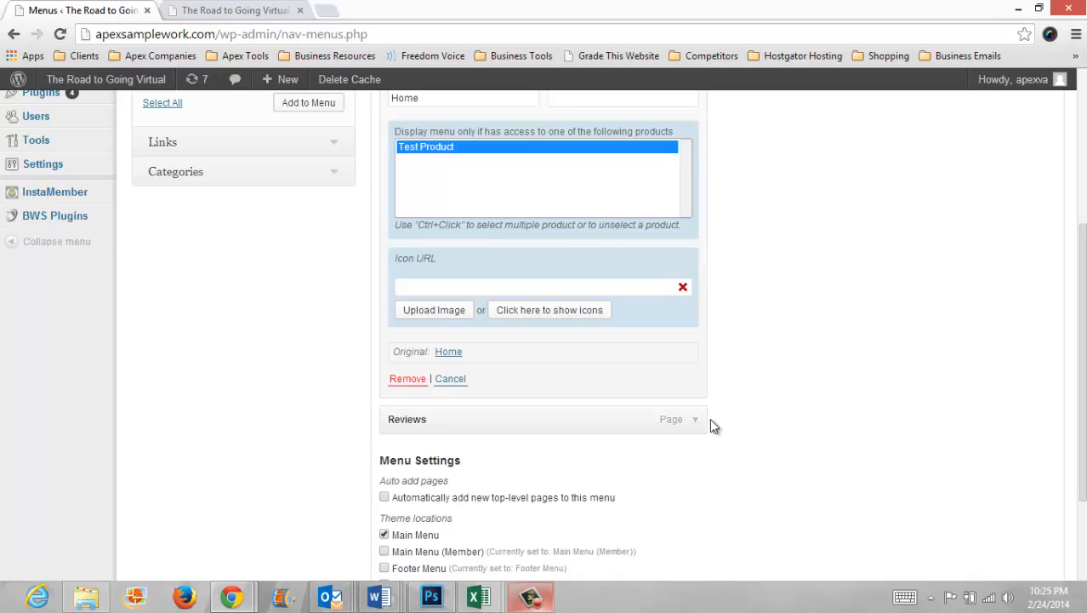
left_click(24, 288)
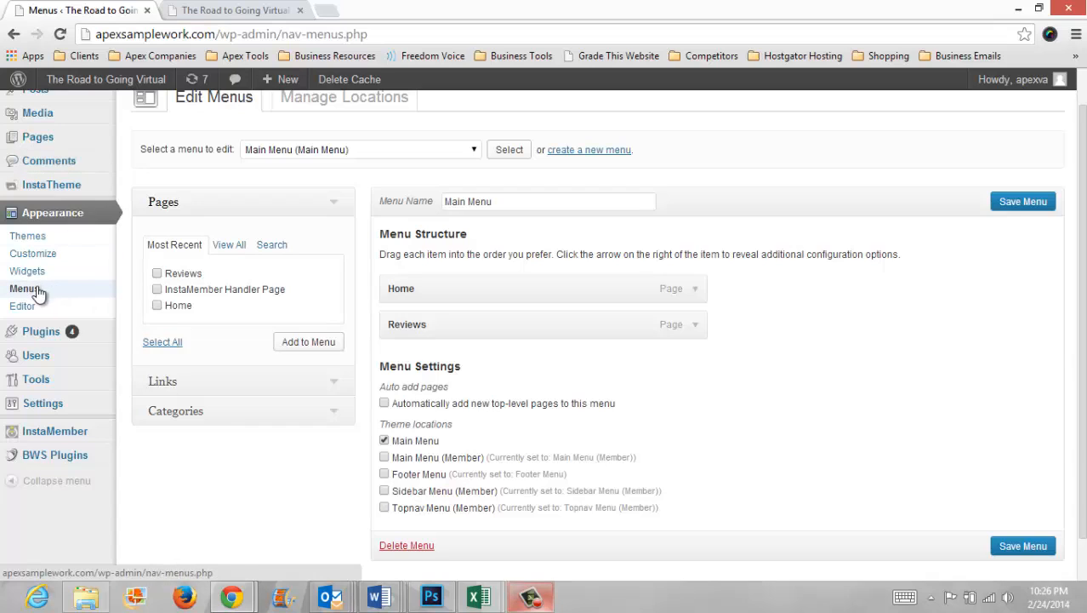
Step: Expand the Home menu item again and open its icon choices
left_click(696, 289)
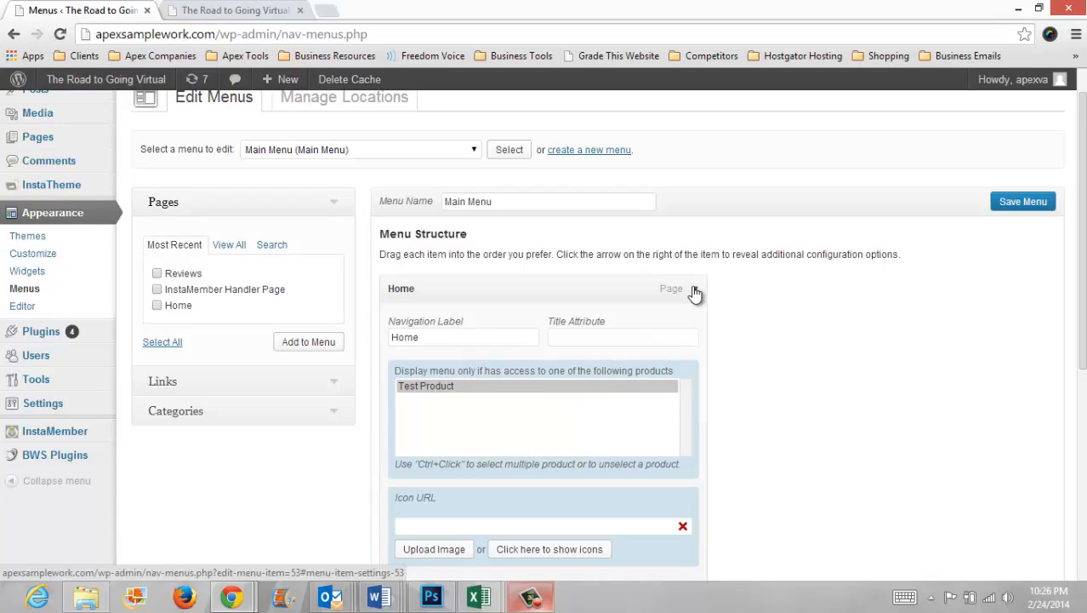
scroll(928, 309, "down", 4)
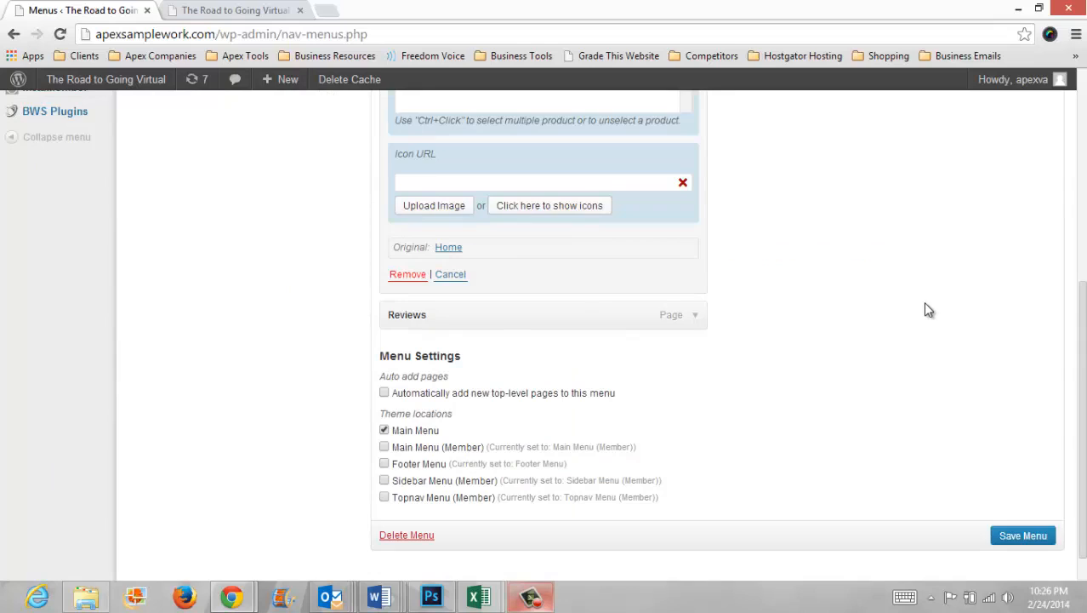
left_click(632, 184)
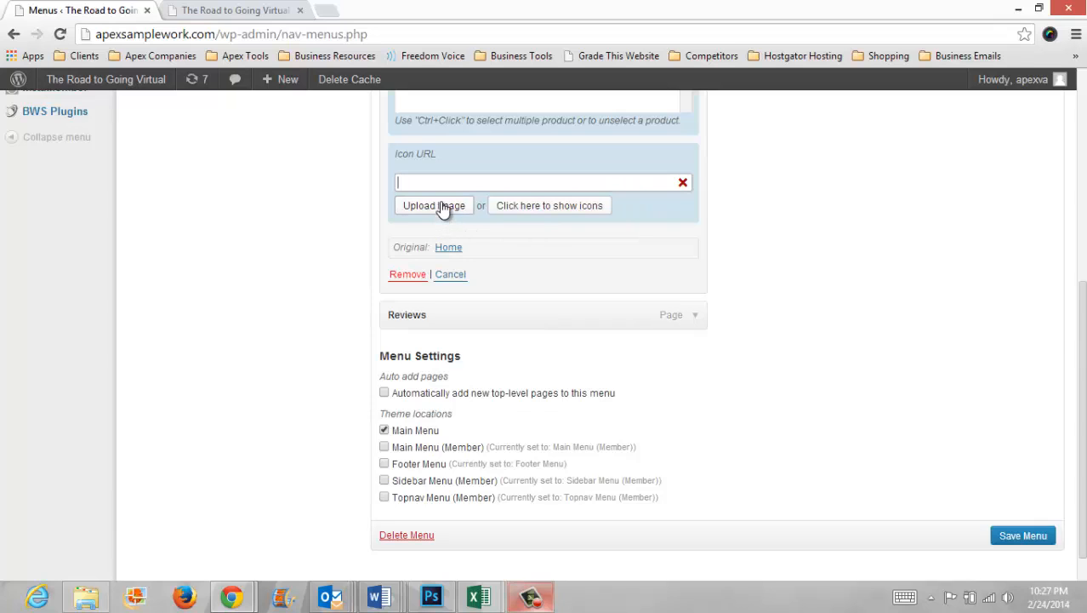
left_click(555, 207)
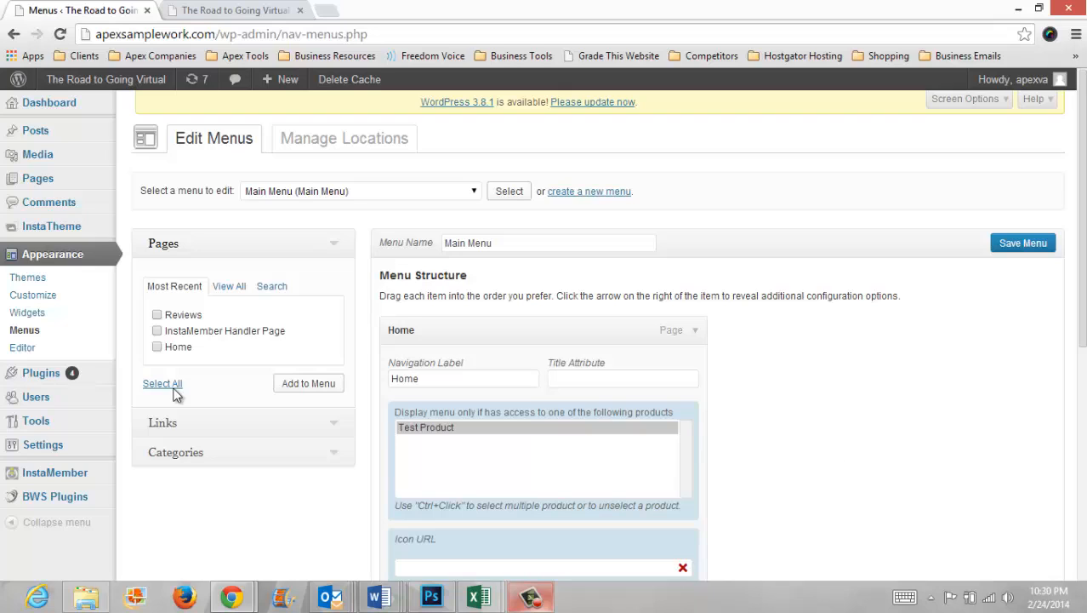
Step: Leave the Menus page for page editing, set the page title to Home and update the page
mouse_move(56, 184)
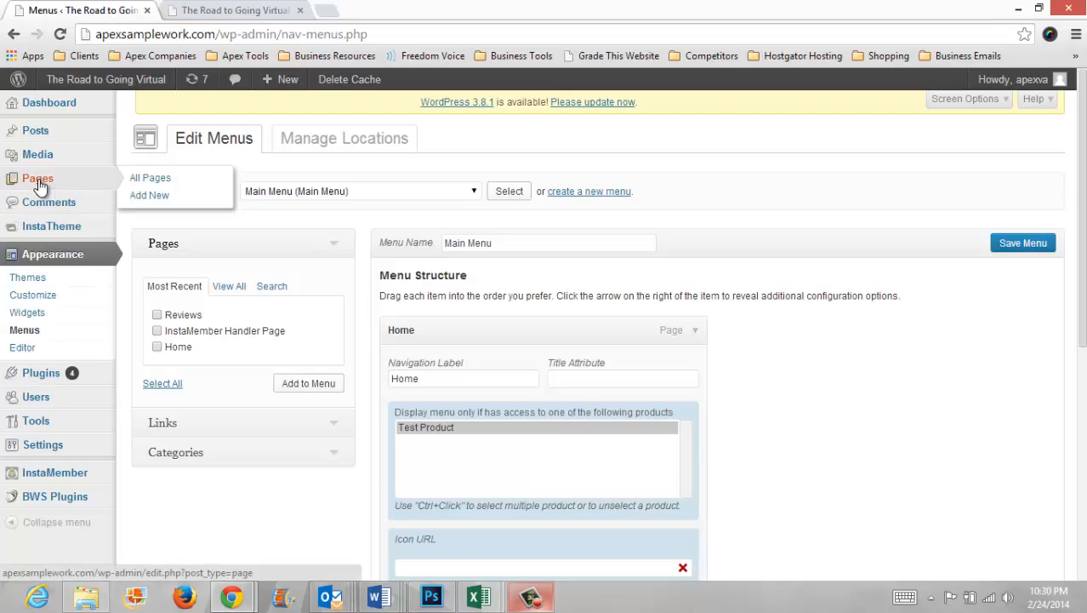
left_click(158, 202)
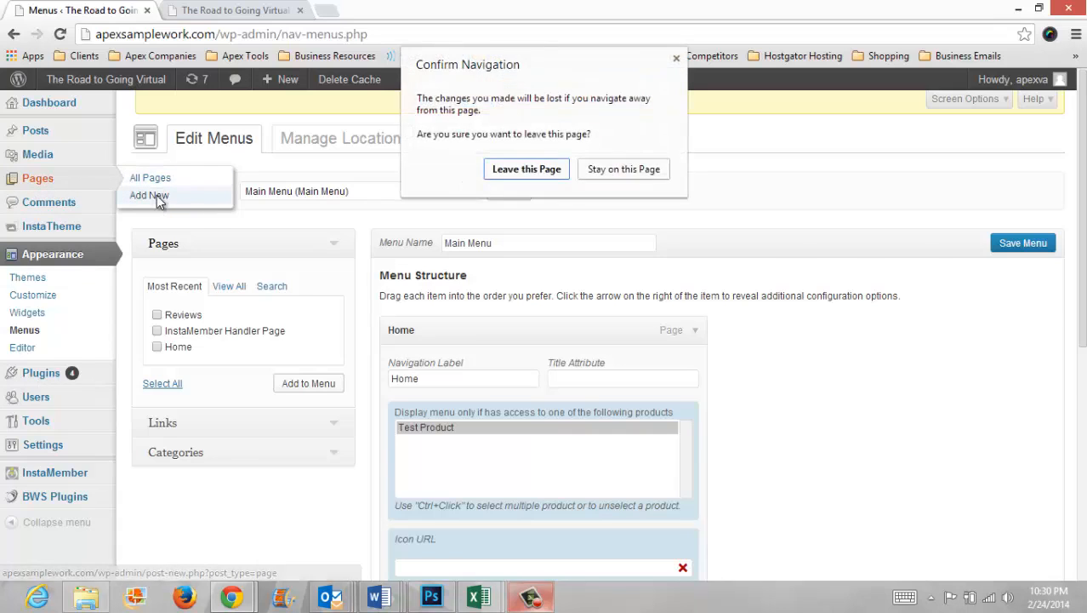
left_click(544, 171)
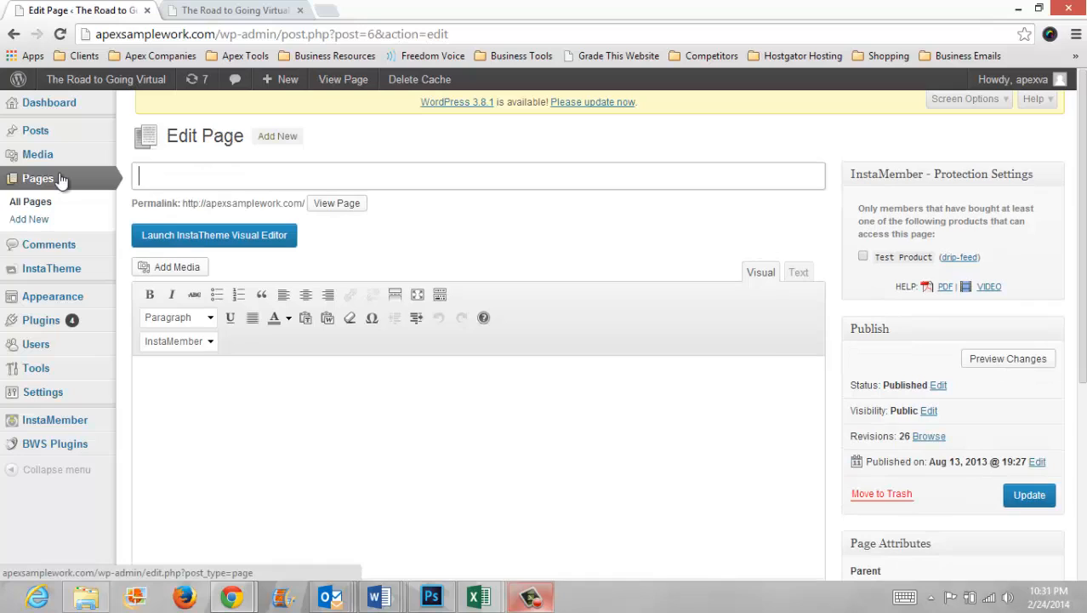
type("HOme")
key("BackSpace")
key("BackSpace")
key("BackSpace")
type("ome")
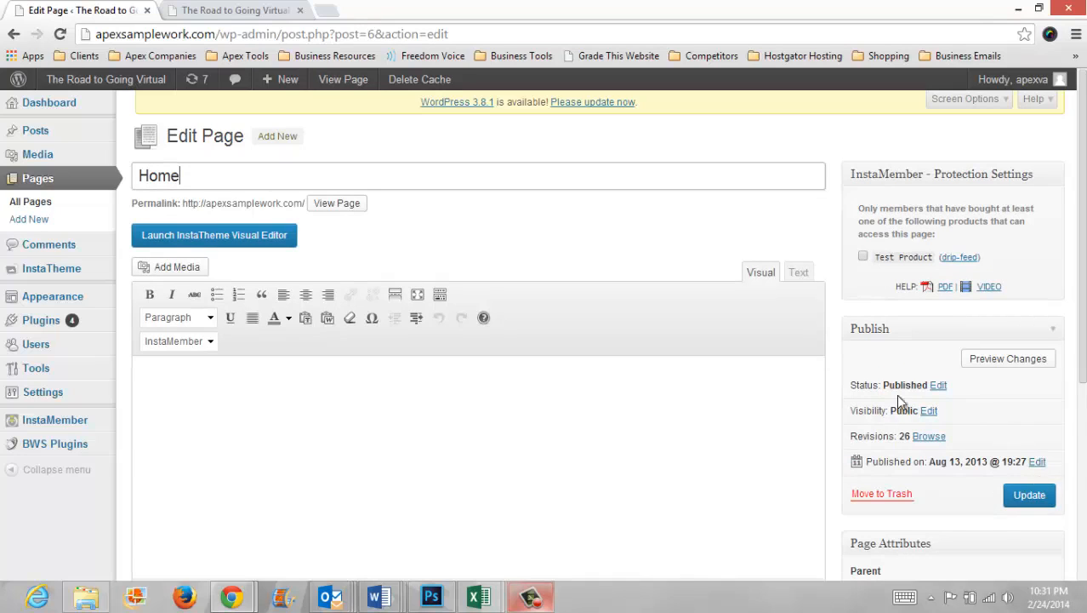
scroll(1035, 498, "down", 1)
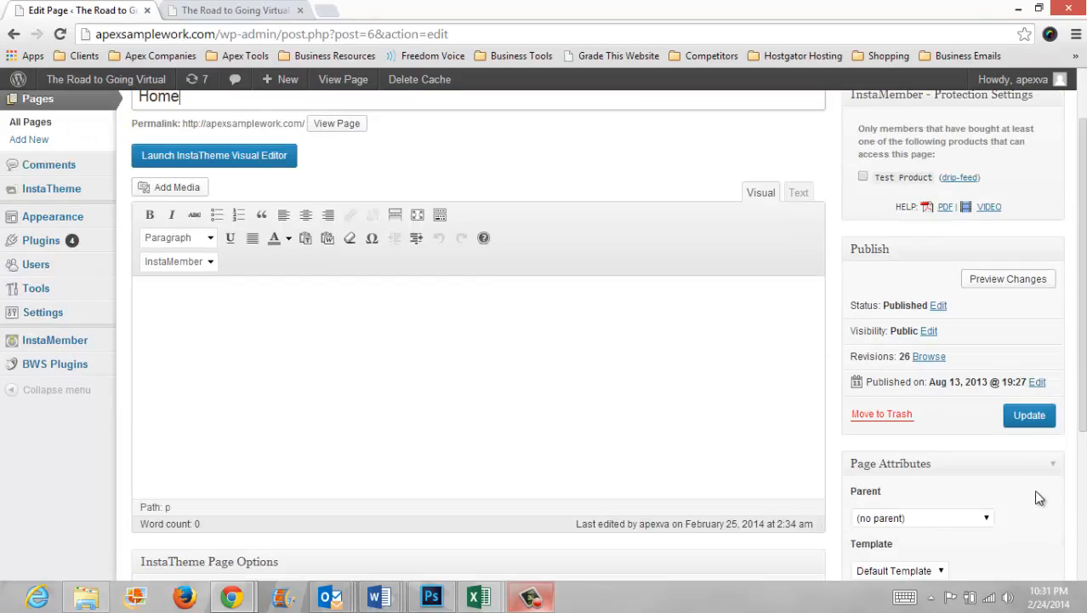
left_click(1025, 416)
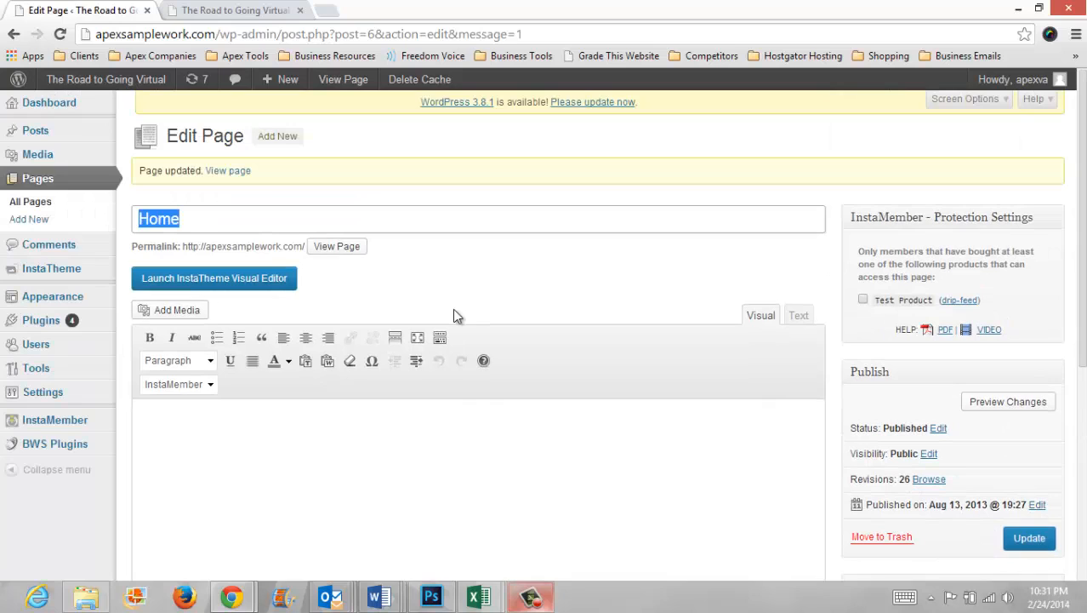
Step: Launch the InstaTheme Visual Editor and add a title element reading "The Road to Going Virtual" to the page
left_click(274, 283)
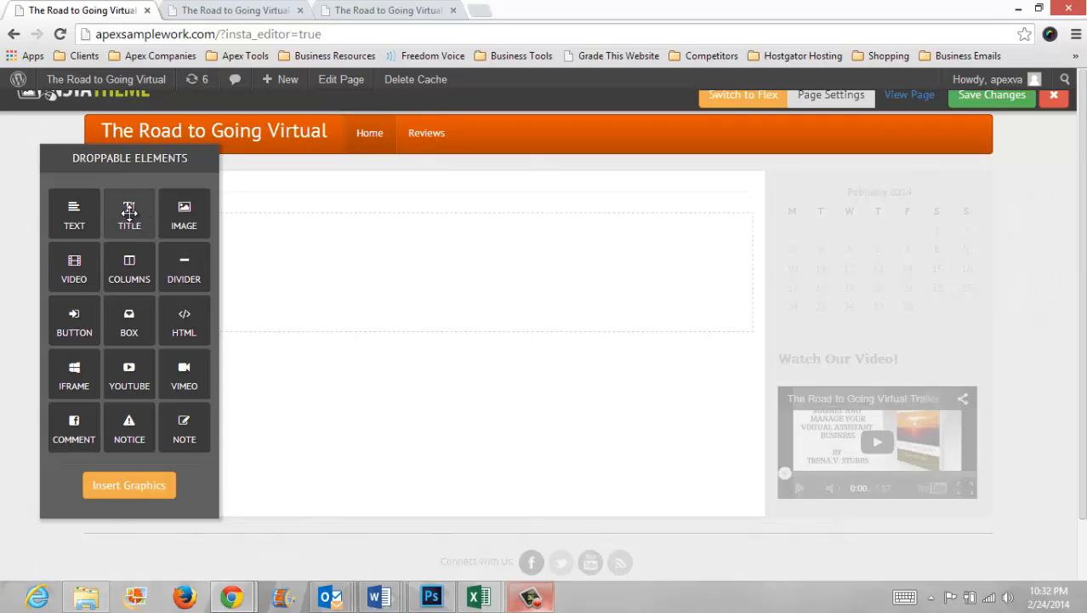
left_click_drag(128, 213, 288, 235)
key("ctrl+a")
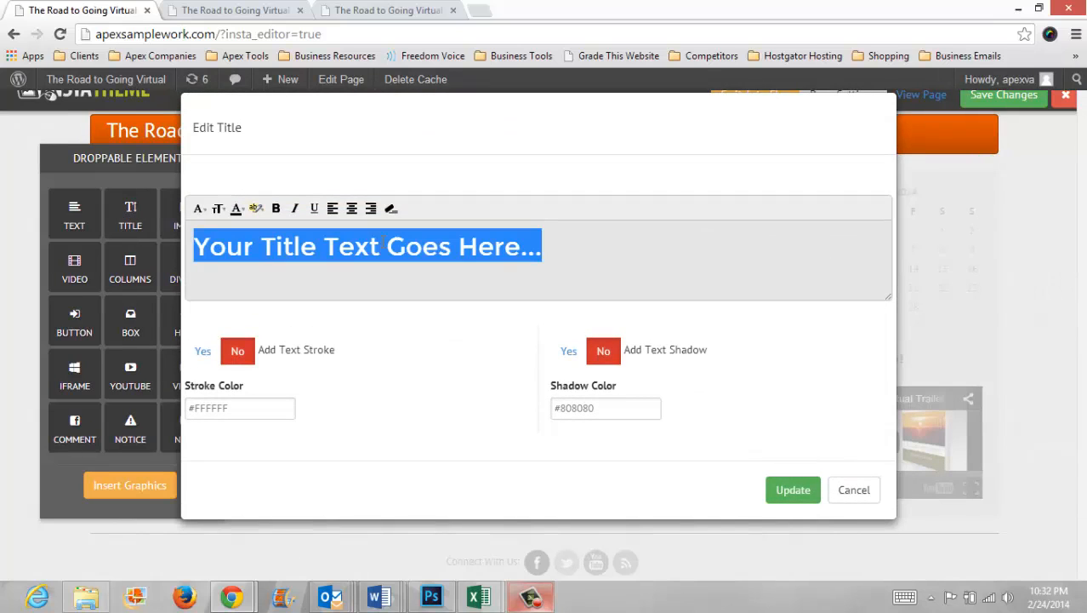
type("The Road to Going Virtual")
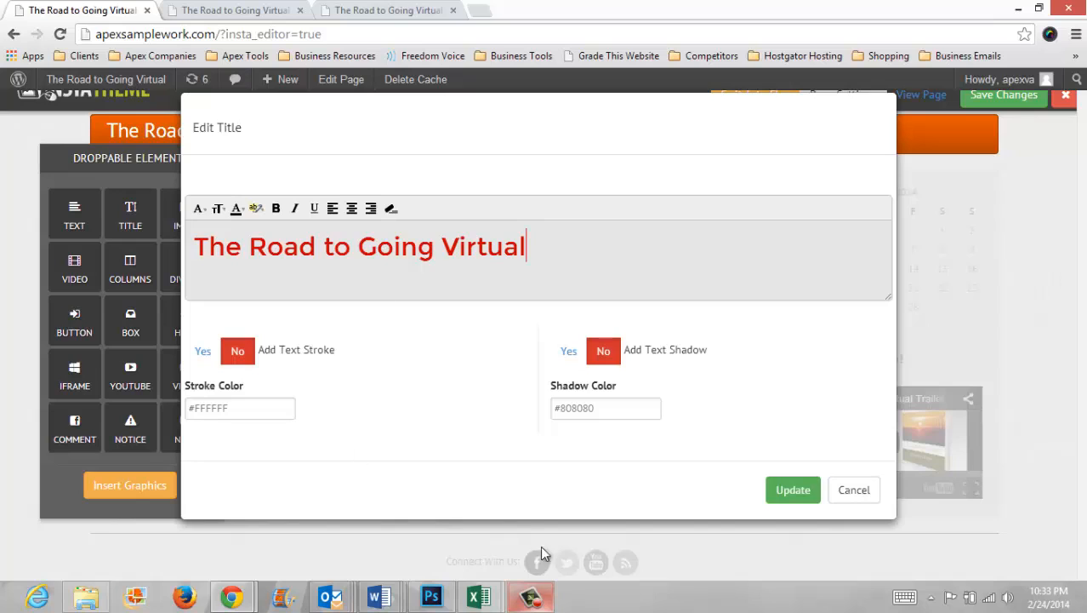
left_click(792, 497)
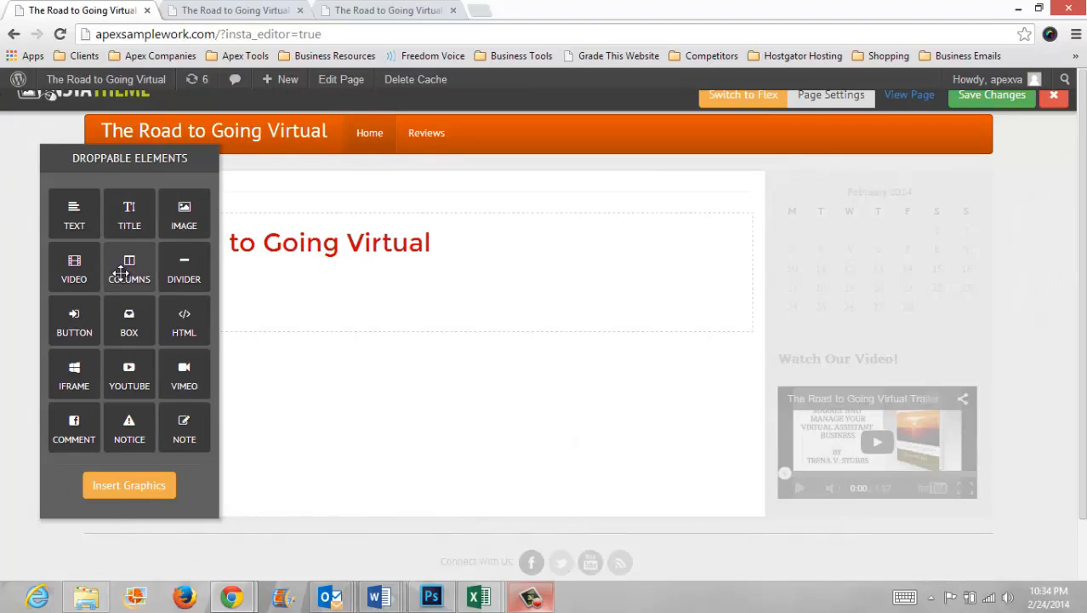
Step: Add a two-column layout below the title and set it to two equal 1/2 columns
left_click_drag(128, 270, 266, 316)
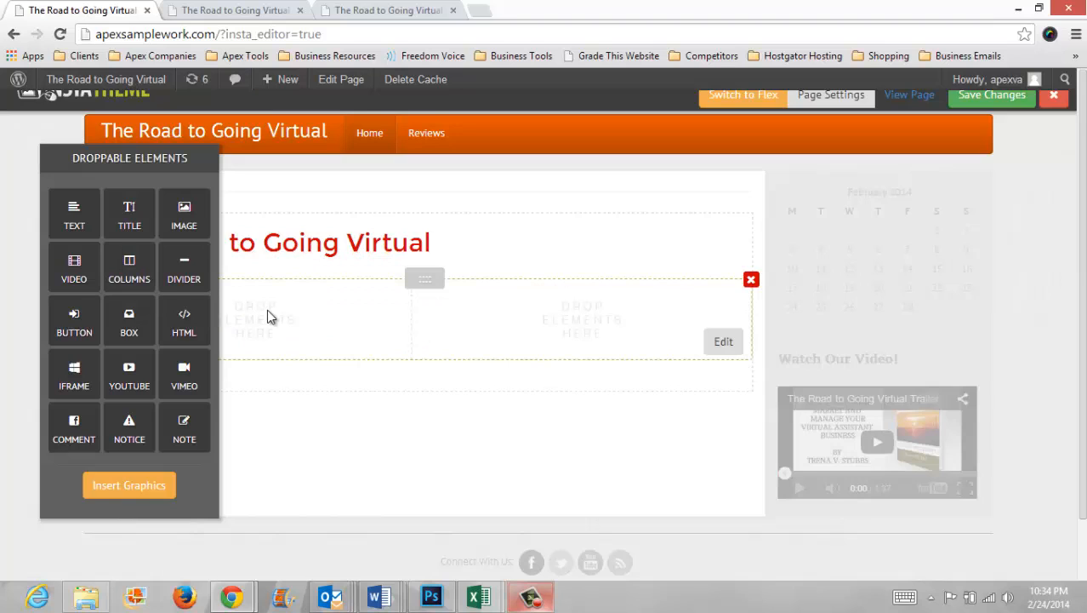
left_click_drag(144, 158, 88, 160)
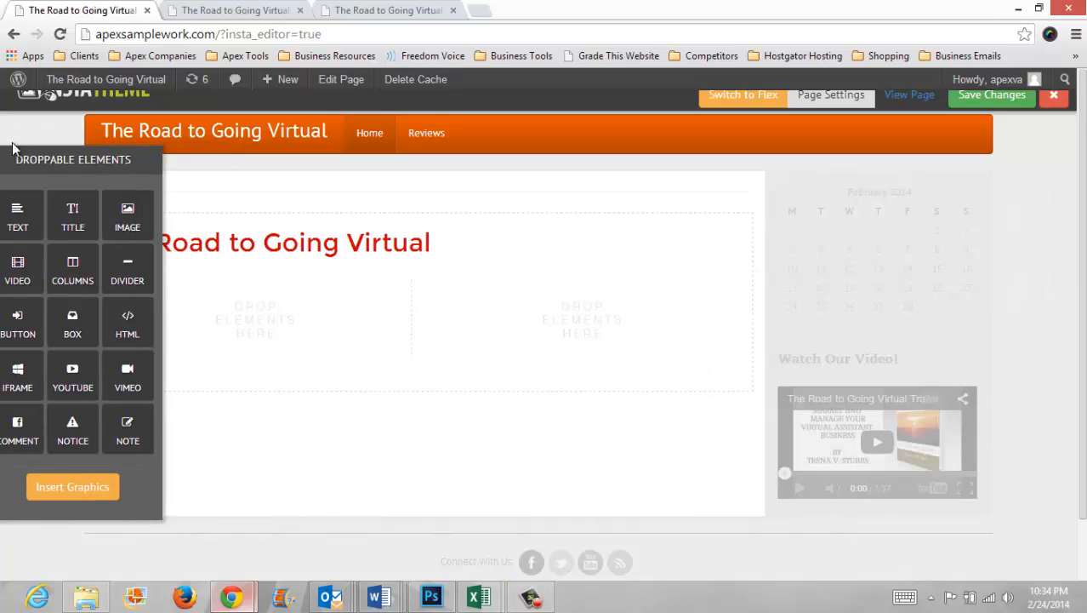
left_click_drag(43, 159, 920, 187)
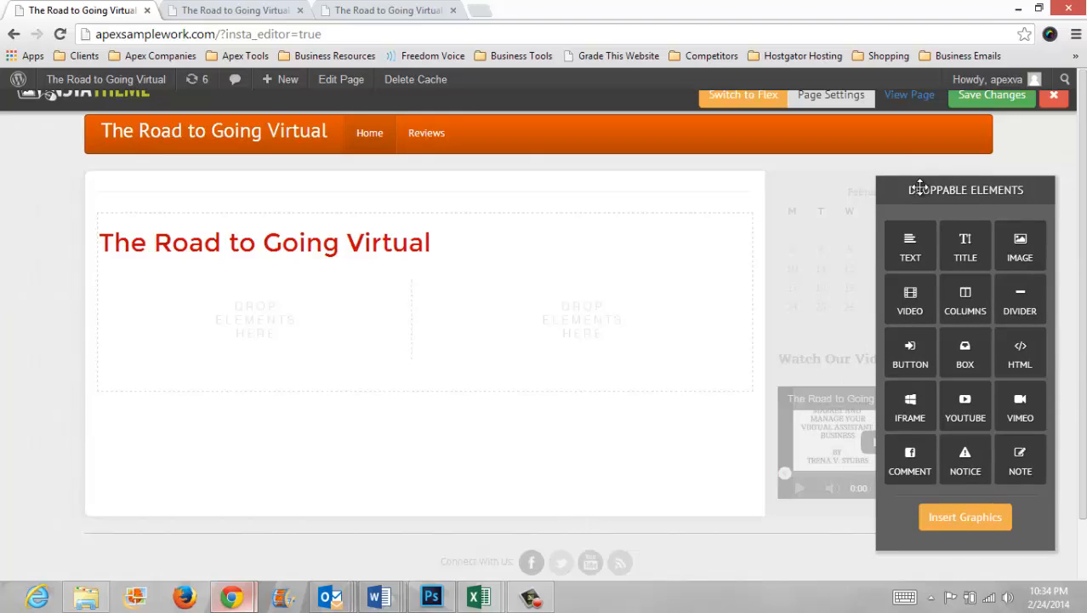
mouse_move(401, 343)
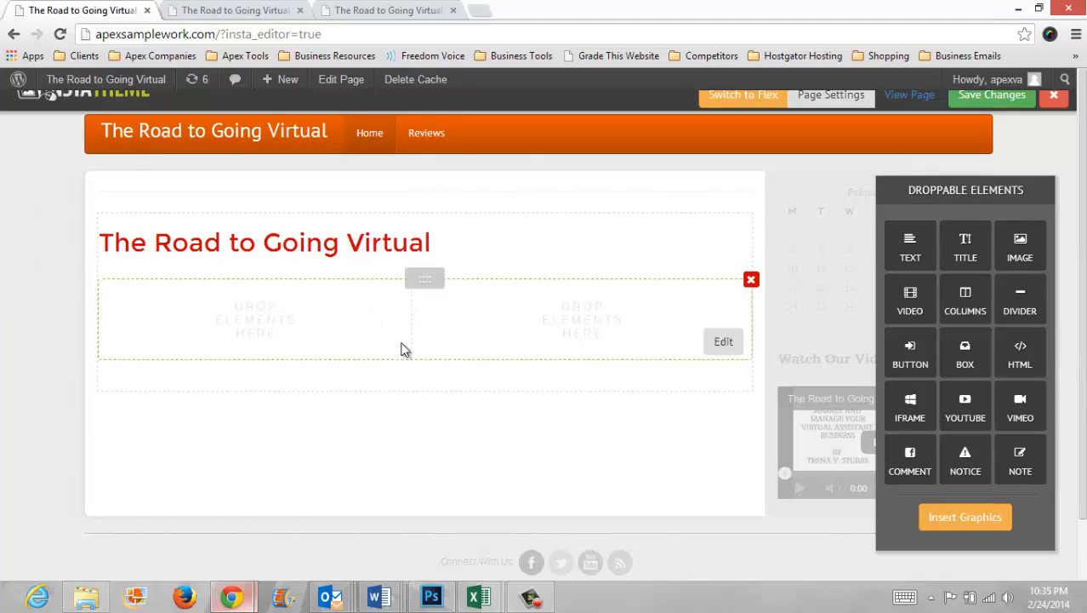
left_click(722, 342)
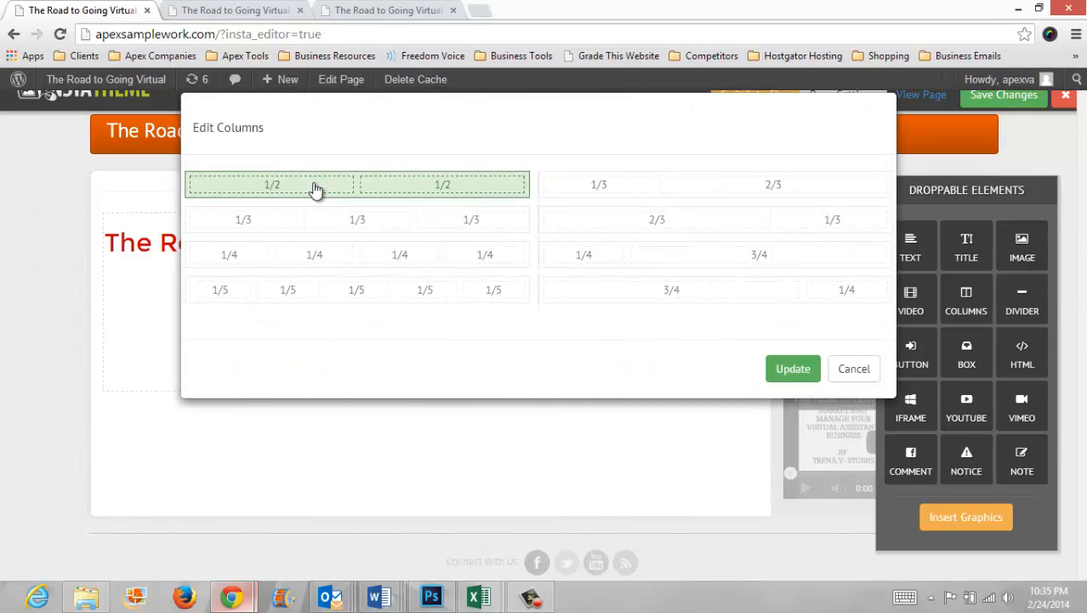
left_click(793, 370)
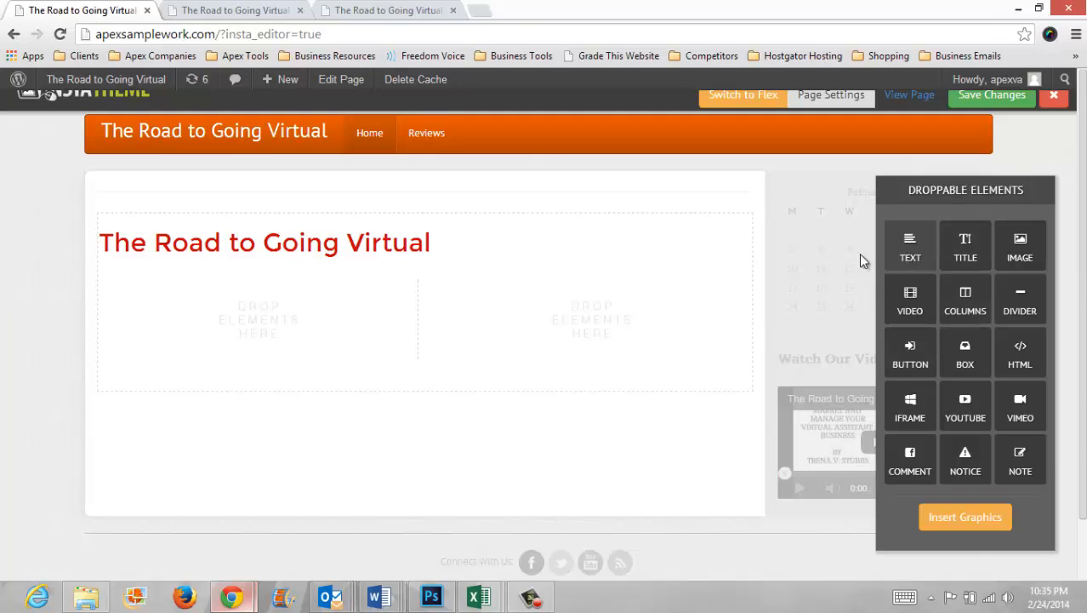
Step: Add a text element to the left column and paste the book description into it
left_click_drag(861, 261, 189, 312)
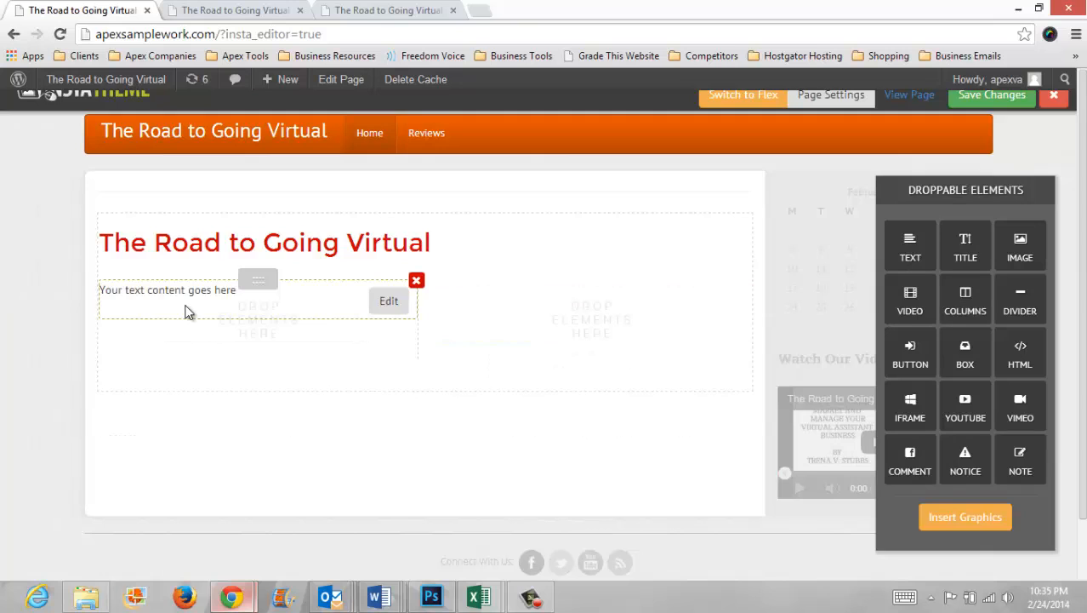
left_click(388, 301)
triple_click(357, 288)
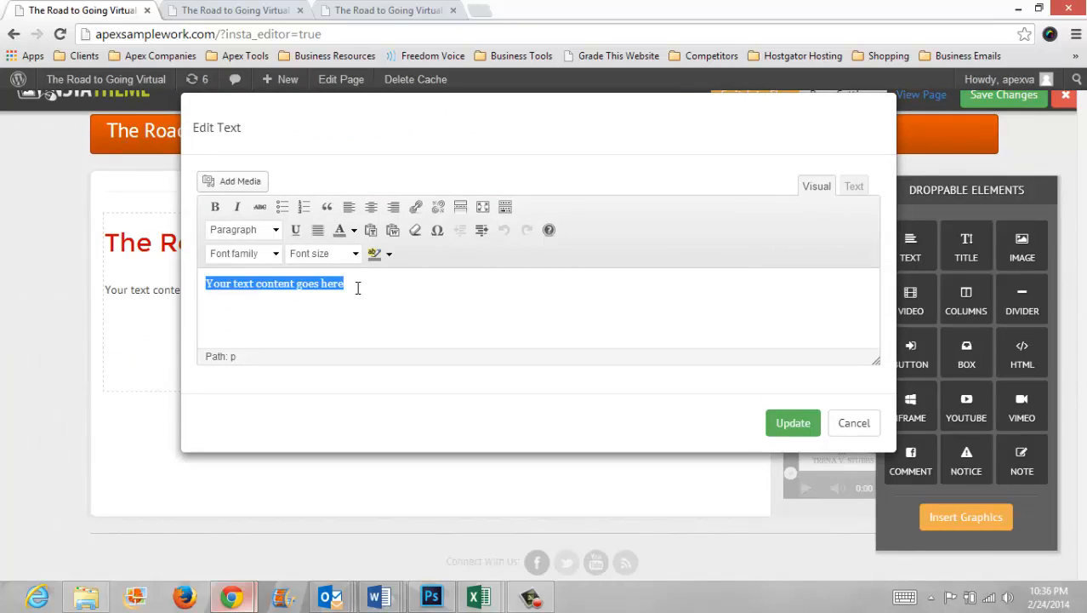
key("ctrl+v")
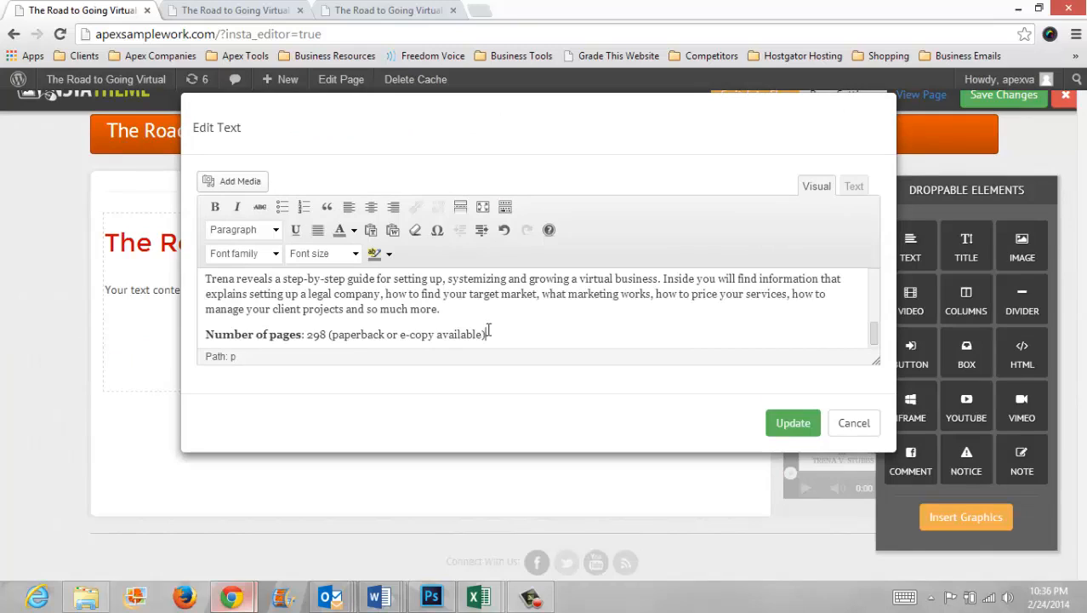
left_click(793, 422)
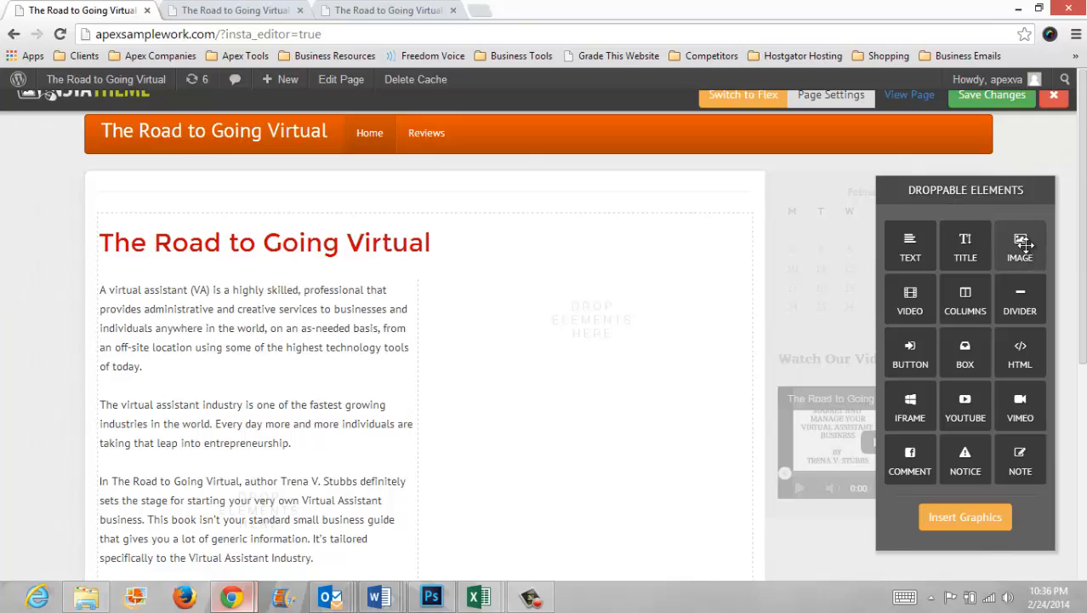
Step: Insert the TRTGV1.jpg book cover image into the right column
left_click_drag(1023, 245, 534, 320)
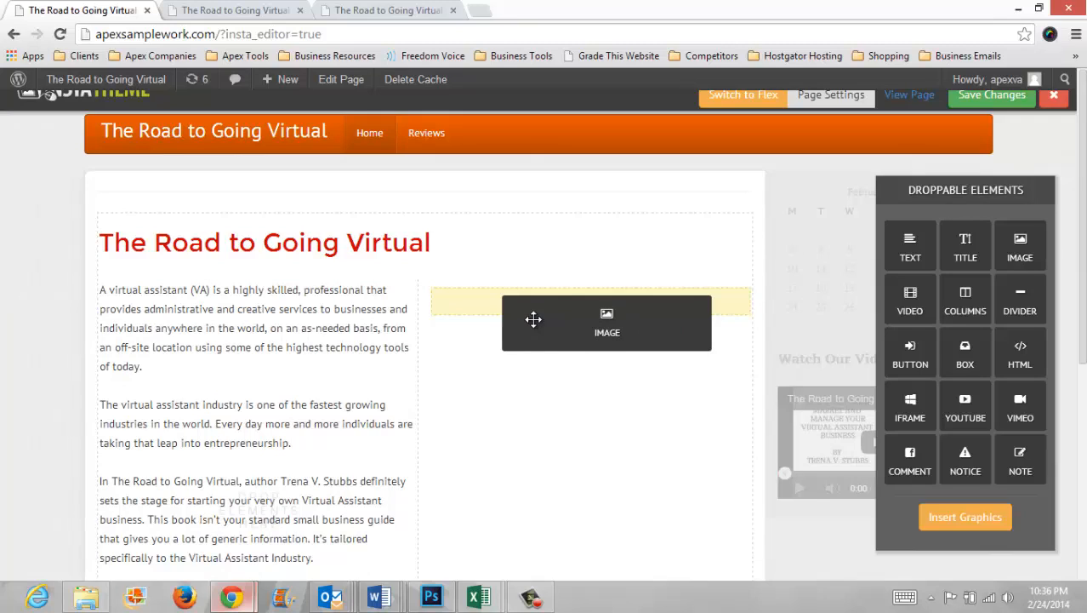
left_click_drag(533, 319, 529, 319)
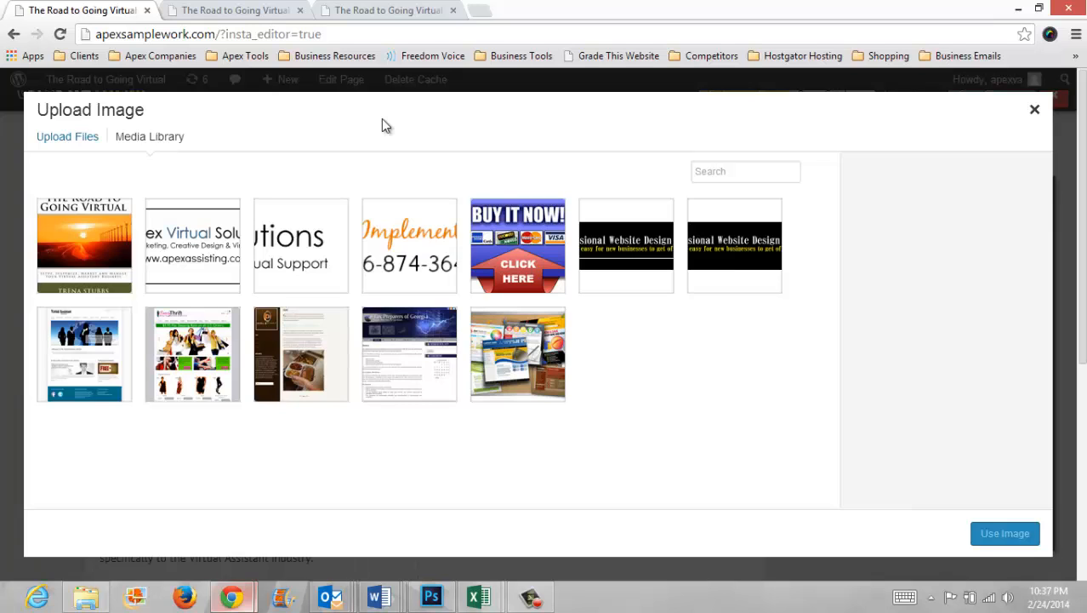
left_click(80, 245)
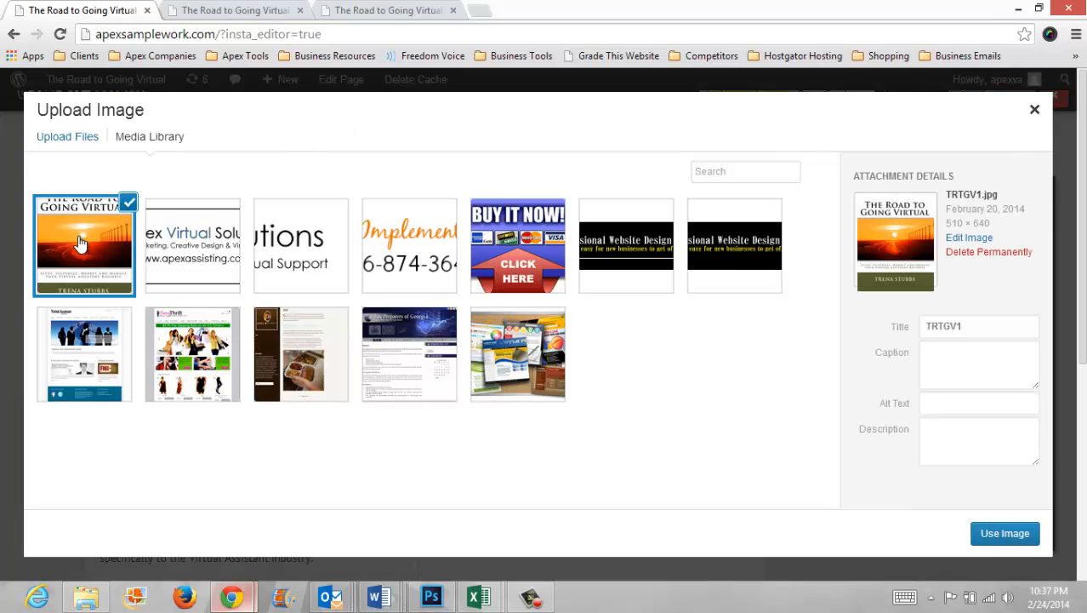
left_click(1007, 534)
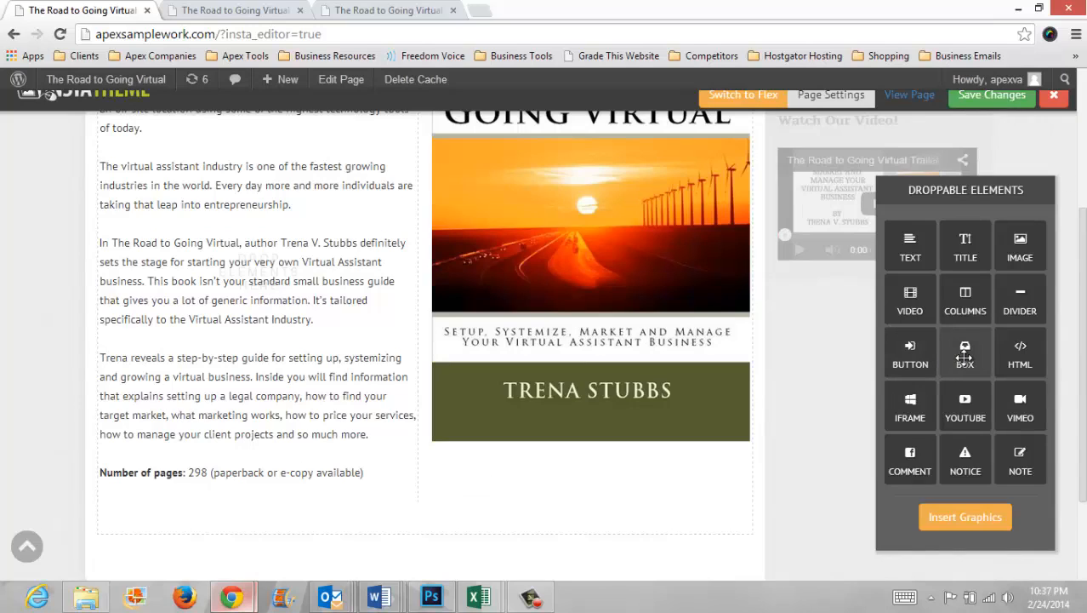
Step: Add a box below the columns containing a text element reading "Click here to place your order."
left_click_drag(965, 357, 220, 388)
scroll(253, 497, "down", 2)
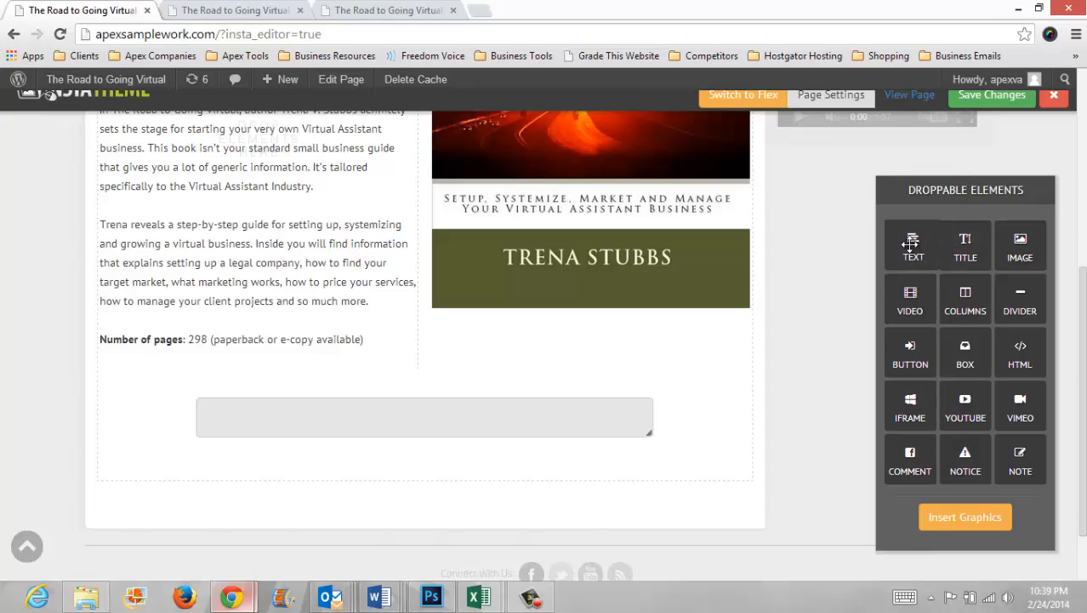
left_click_drag(910, 244, 362, 441)
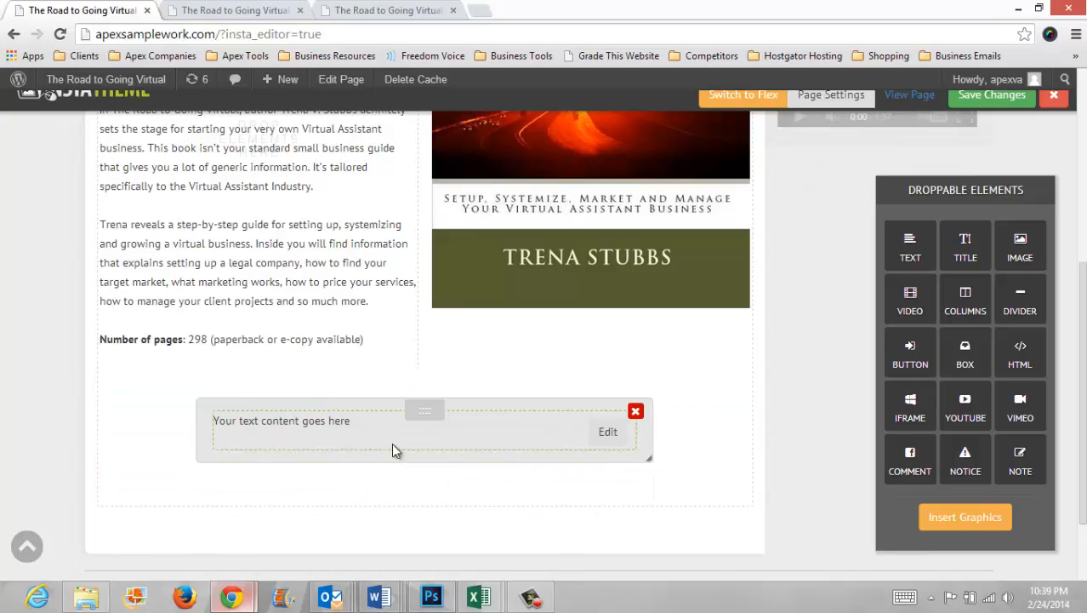
left_click(608, 432)
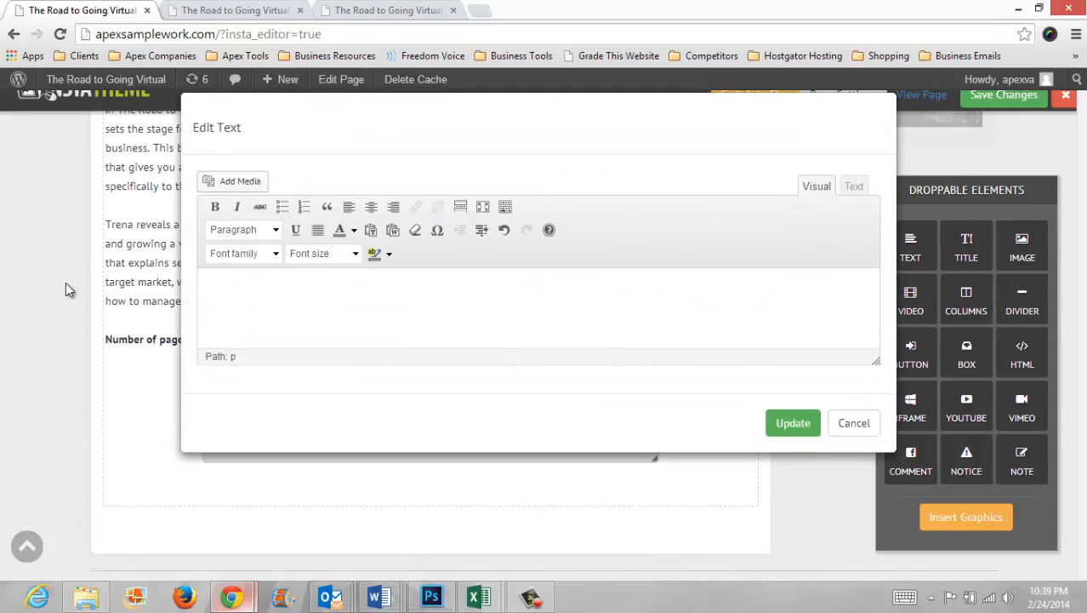
type("Click here to place your order.")
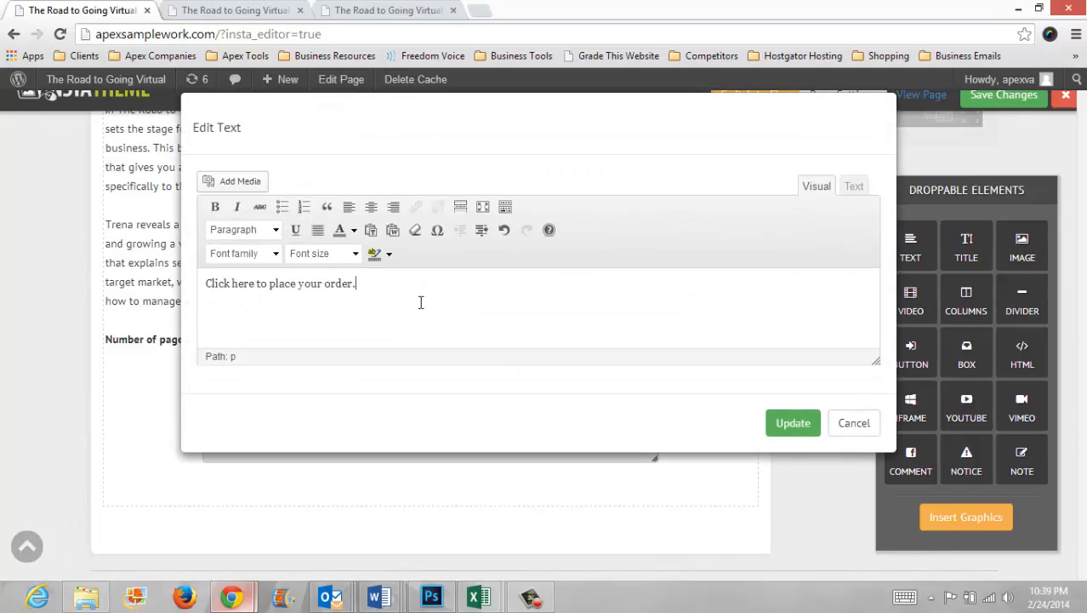
left_click(792, 423)
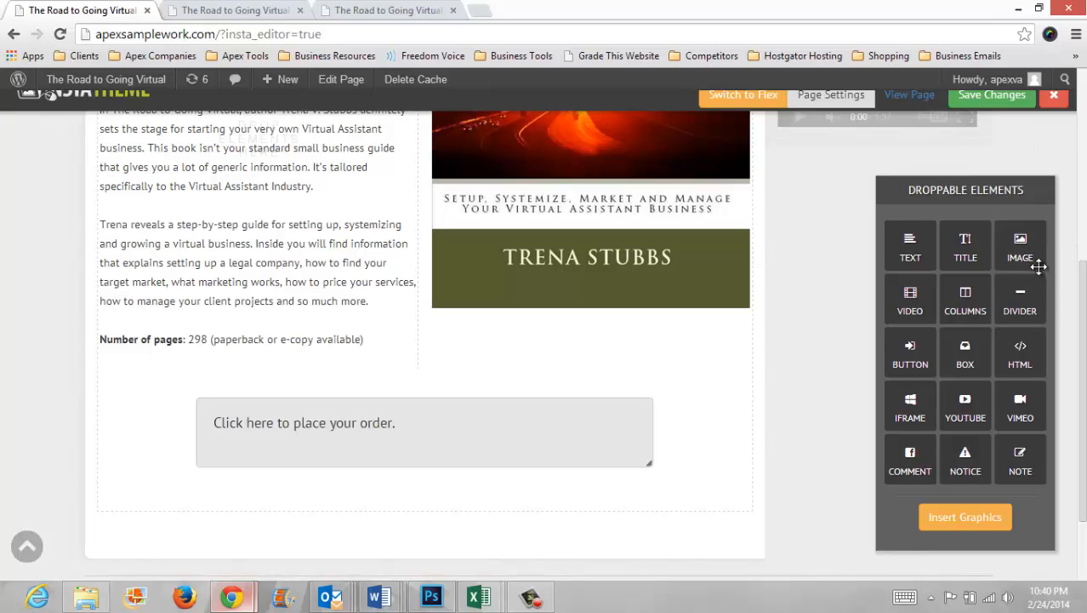
Step: Add the button_buy_it_now.png image inside the box beneath the order text
left_click_drag(1016, 257, 298, 476)
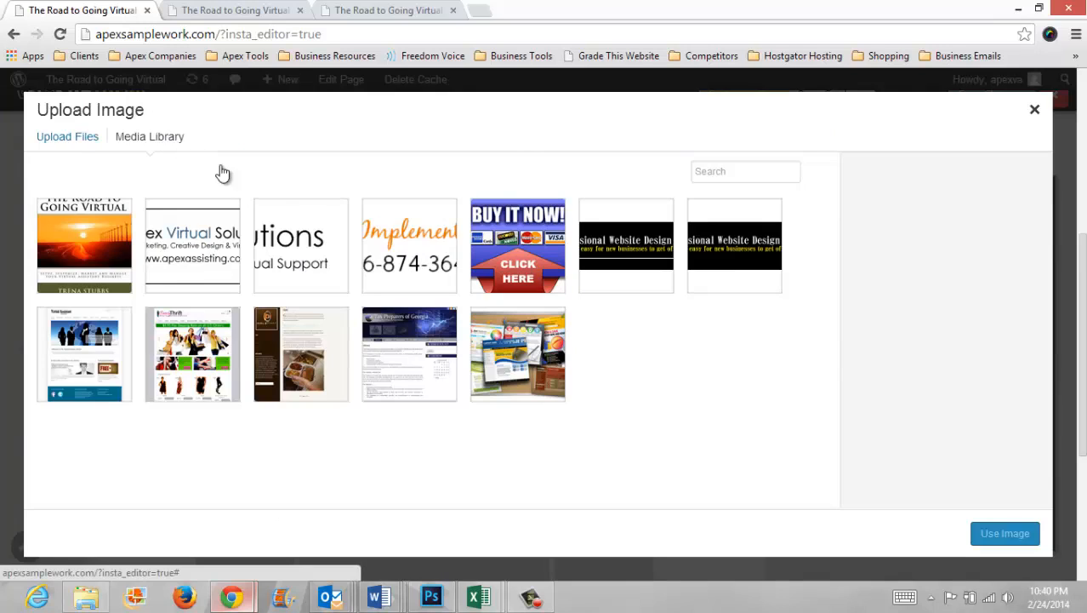
left_click(527, 249)
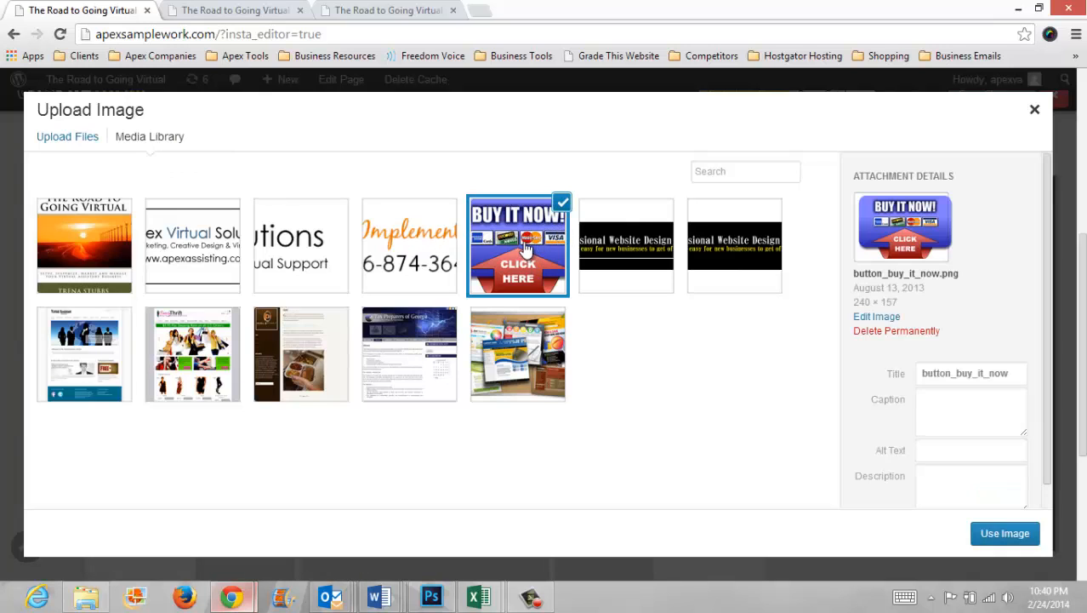
left_click(1028, 532)
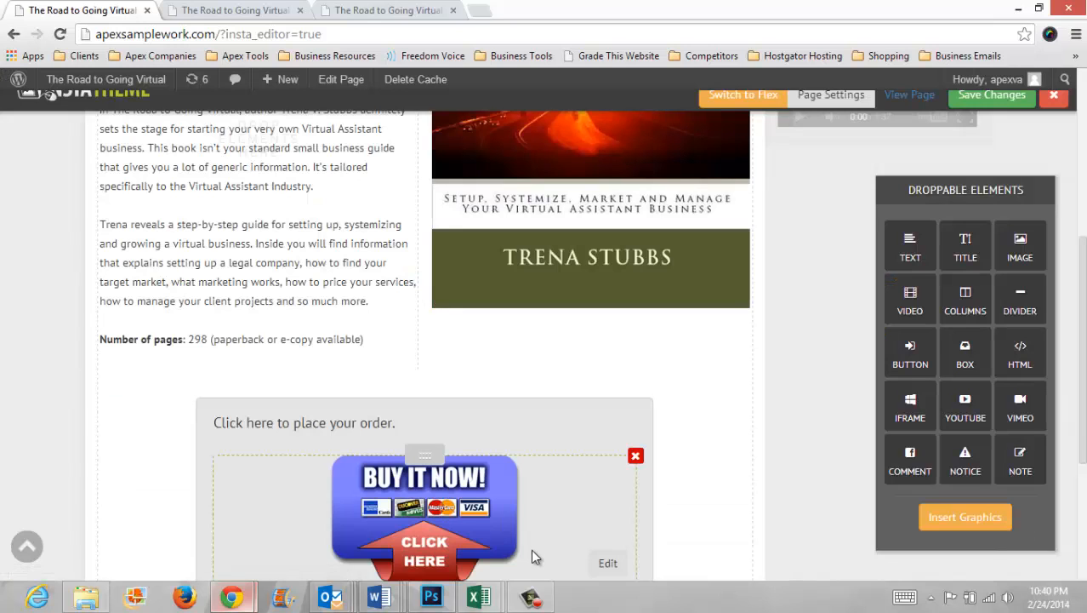
left_click(607, 563)
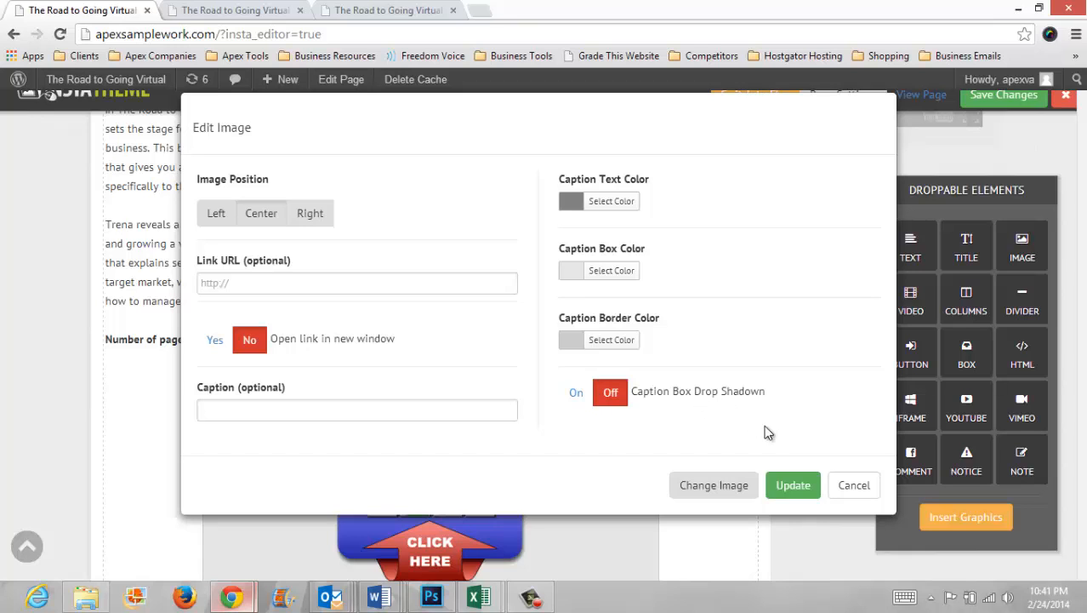
left_click(792, 487)
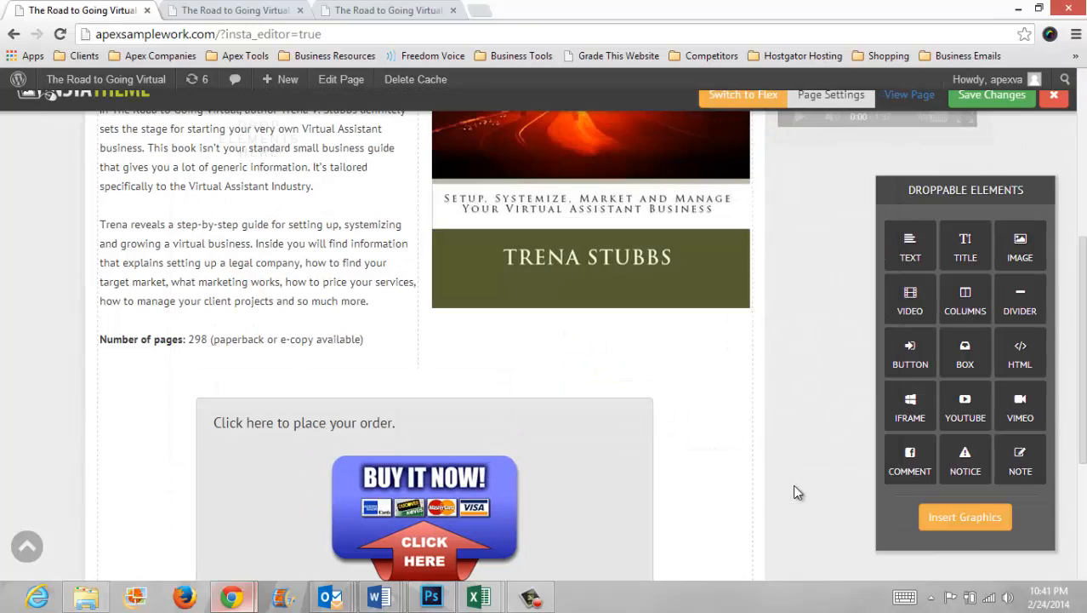
scroll(864, 453, "down", 3)
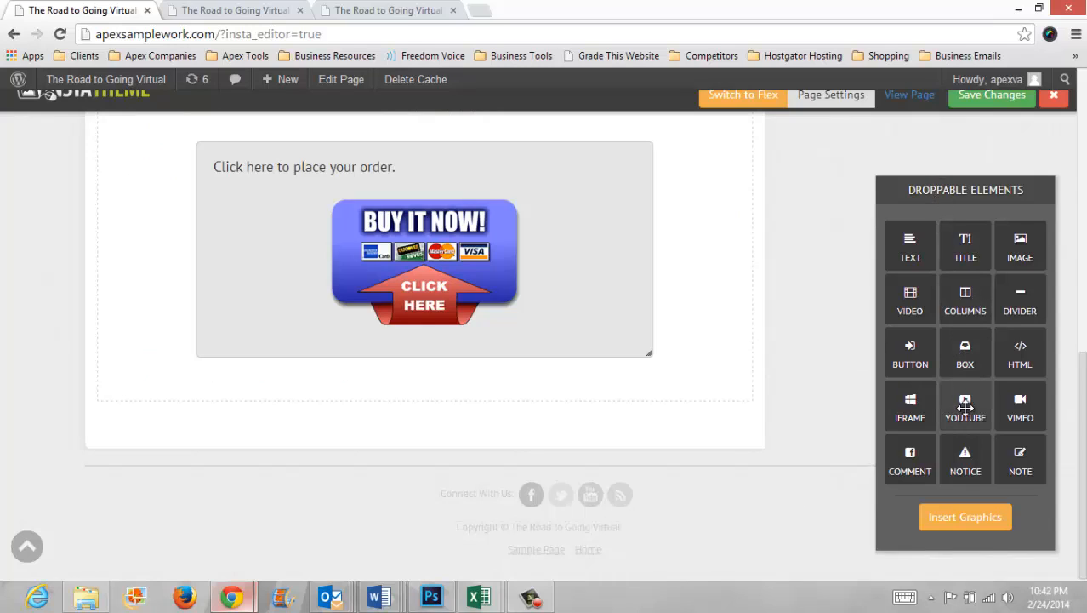
left_click_drag(965, 407, 404, 390)
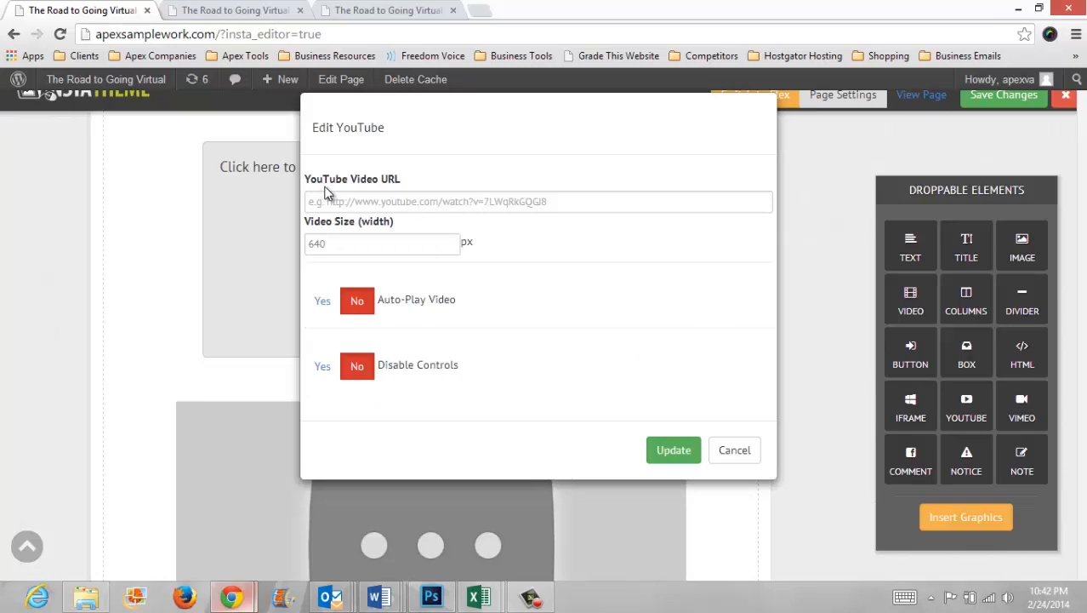
left_click(385, 203)
type("http://youtu.be/ZE_OTOvr45U")
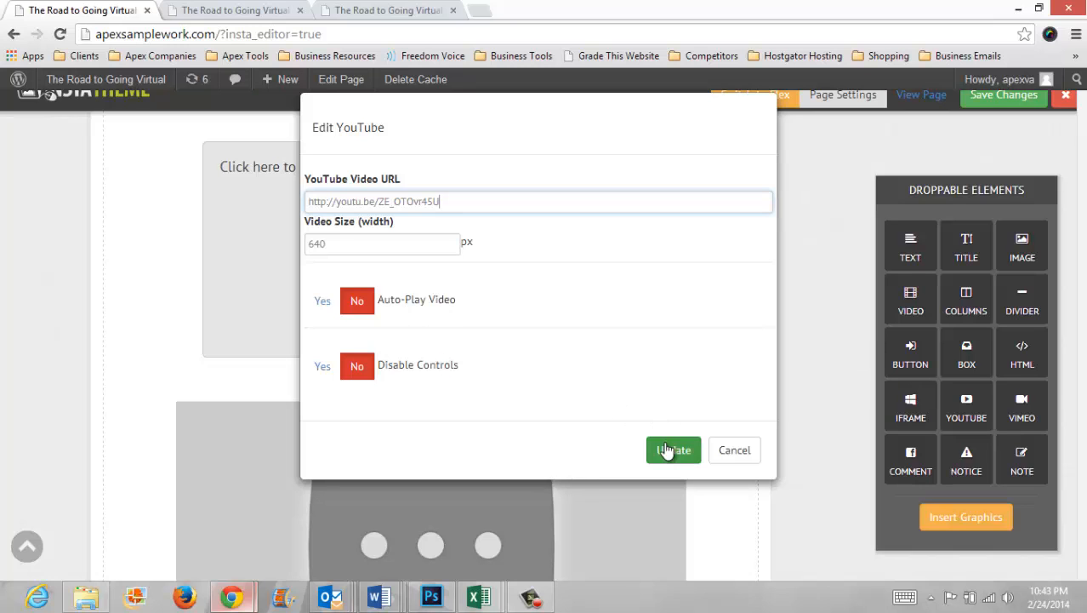
left_click(667, 449)
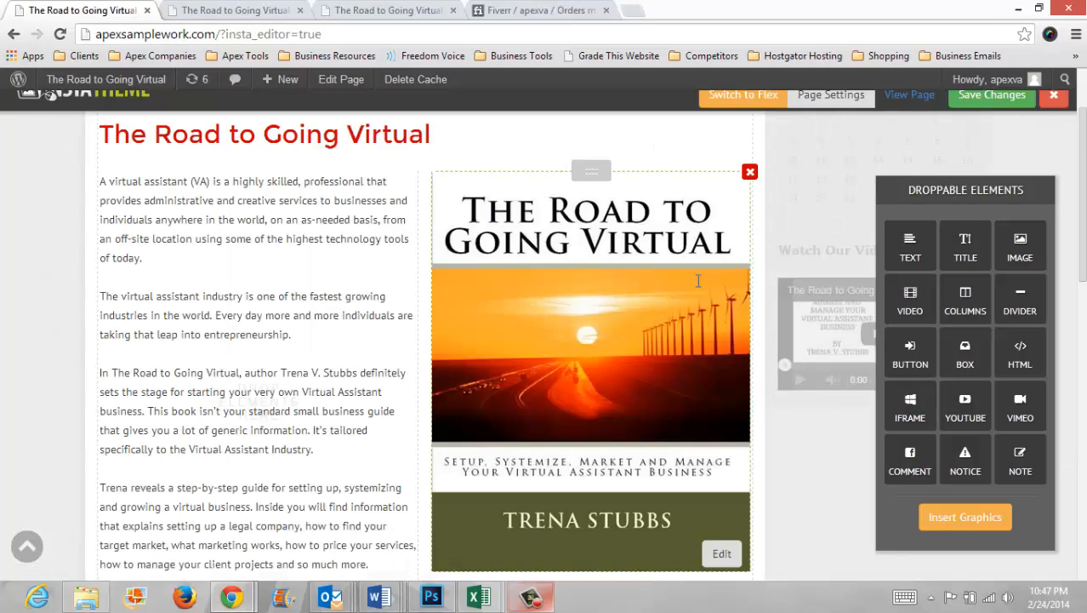
Step: Set the order box's border style to Dashed and its border colour to #625e5e, then update the box
scroll(698, 280, "down", 10)
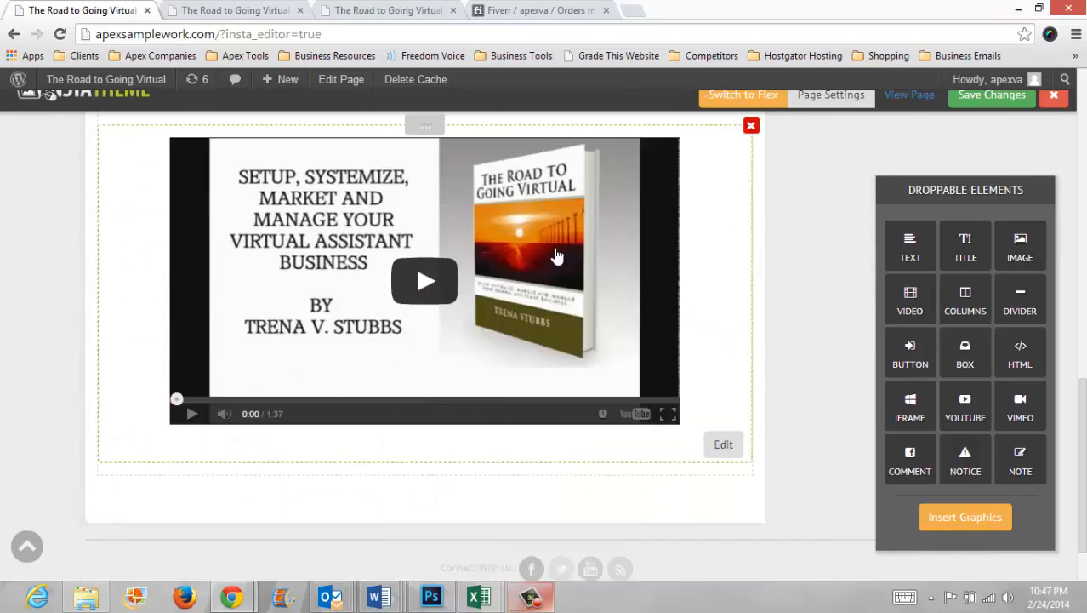
scroll(559, 255, "up", 5)
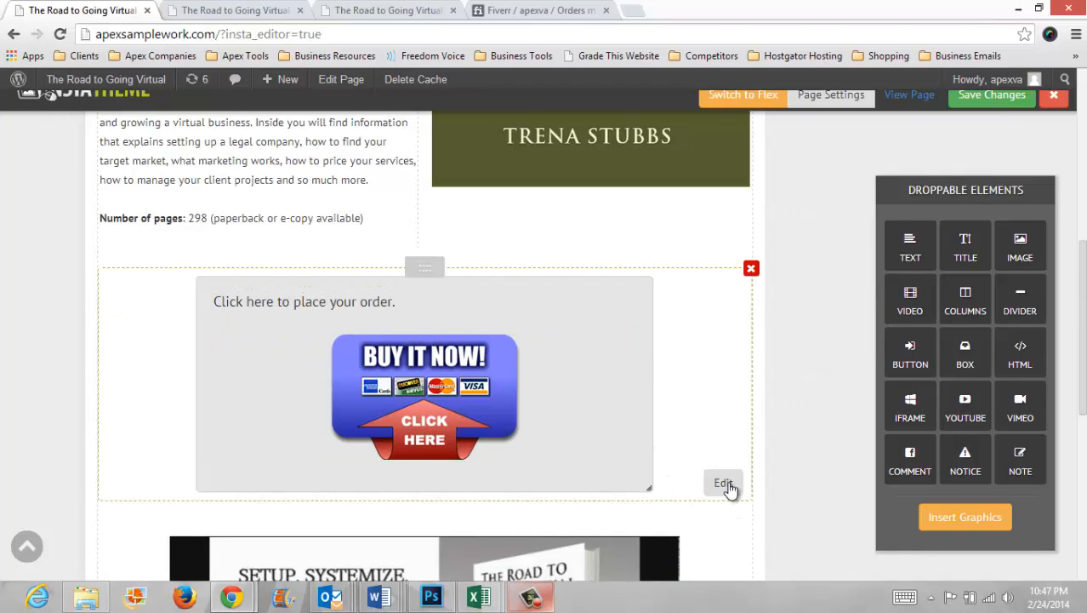
left_click(724, 483)
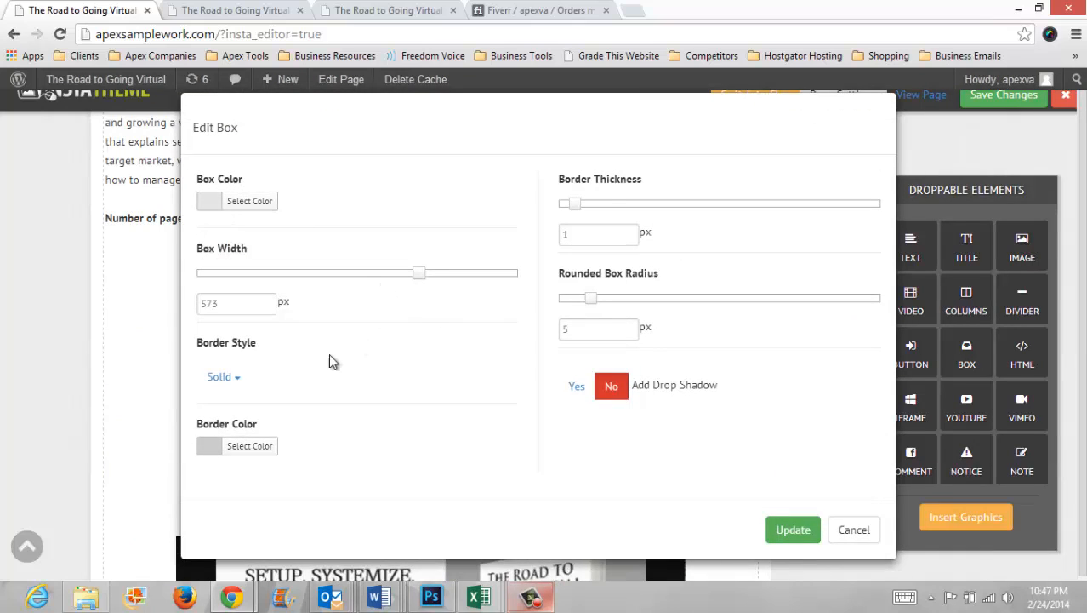
left_click(242, 377)
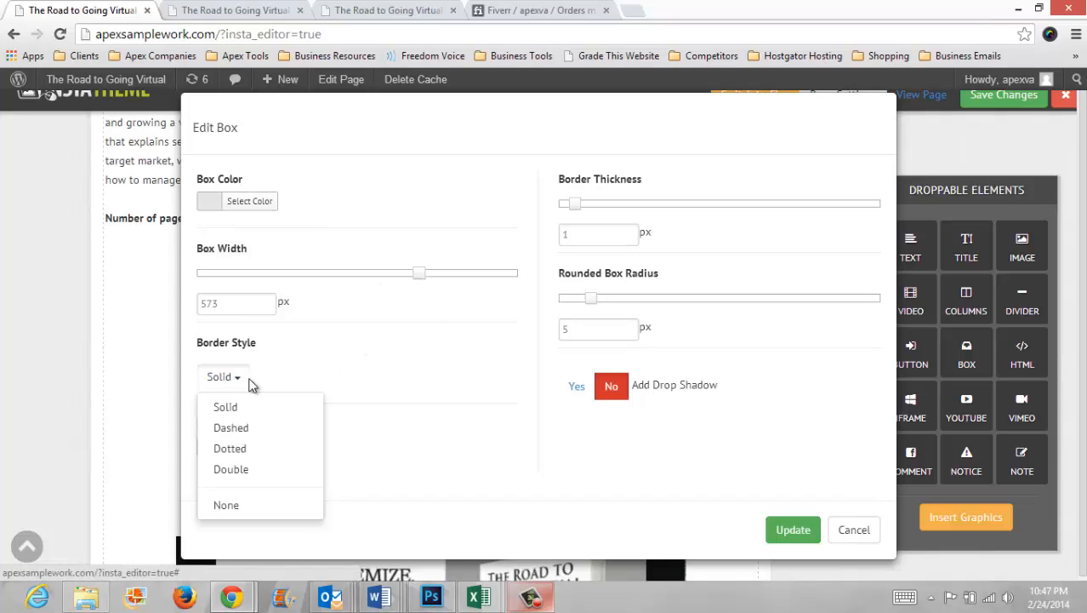
left_click(251, 428)
left_click(251, 447)
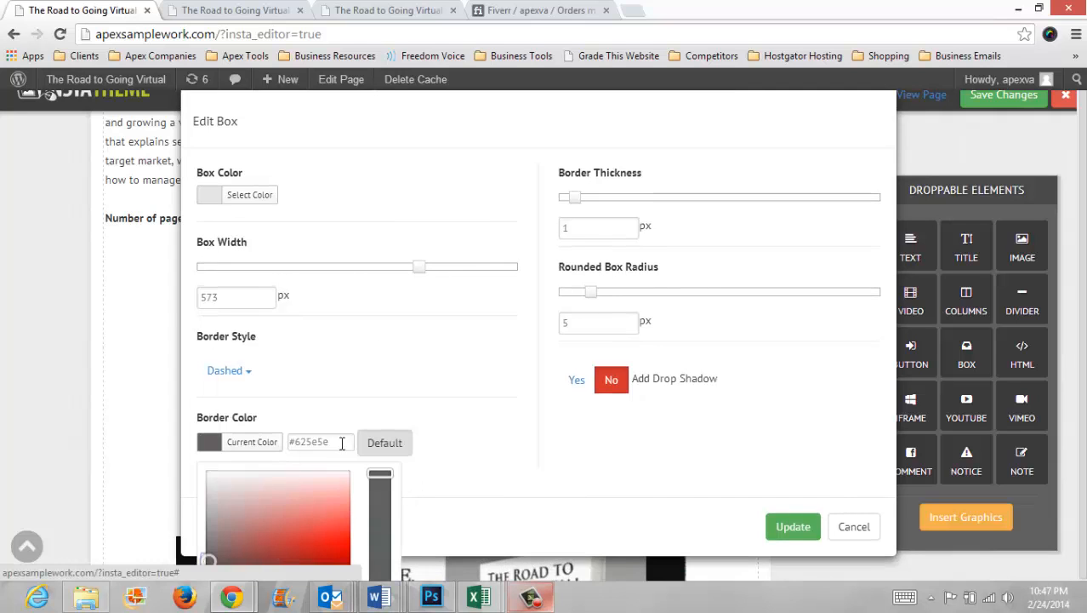
left_click(597, 513)
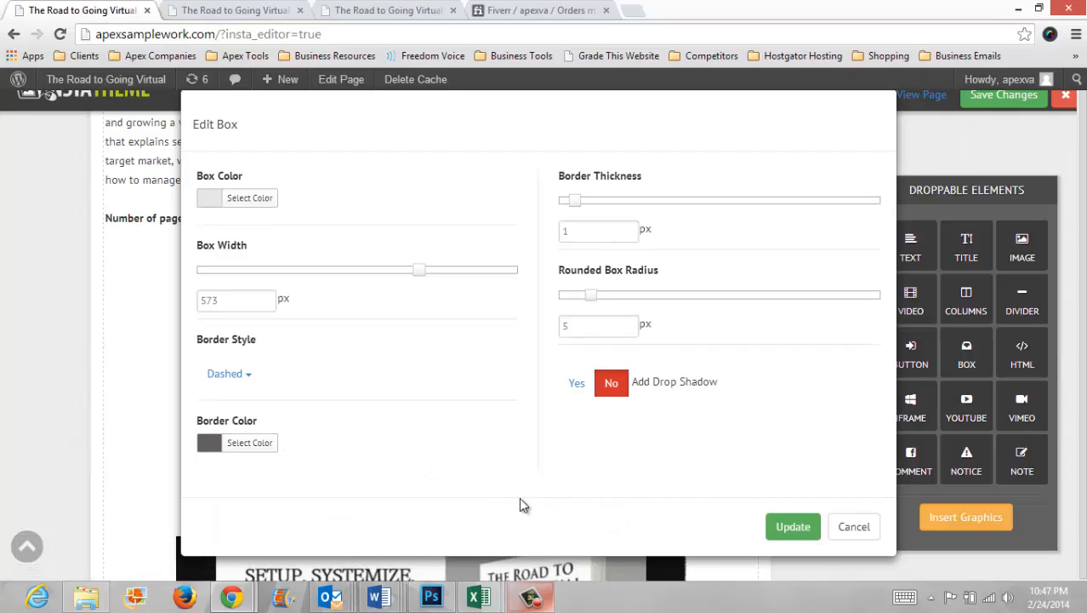
left_click(793, 527)
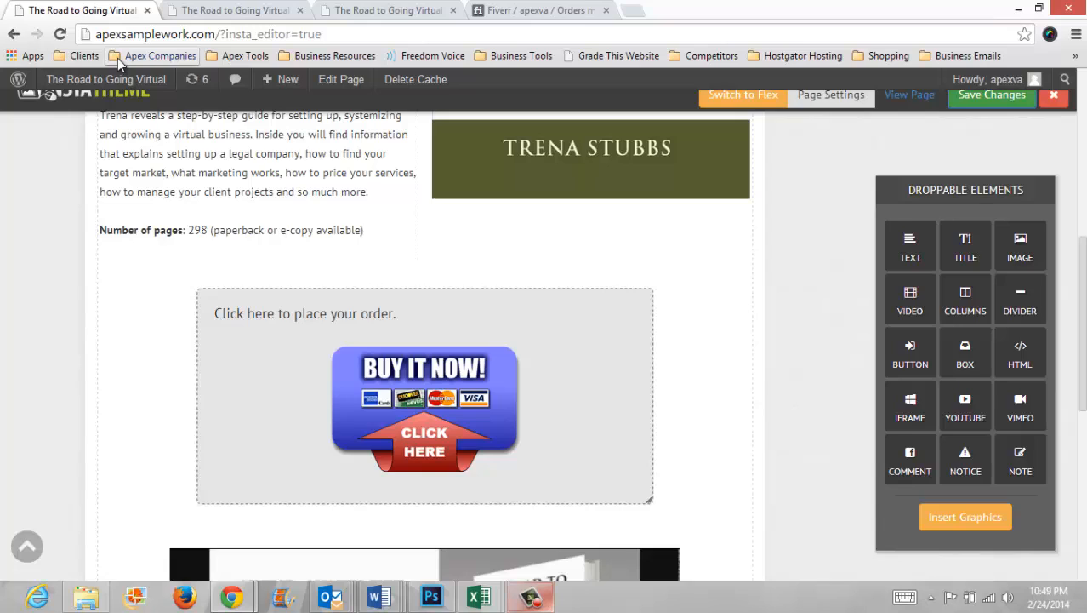
Step: Open the live Home page in a new tab and scroll through it to review the layout
left_click(910, 99)
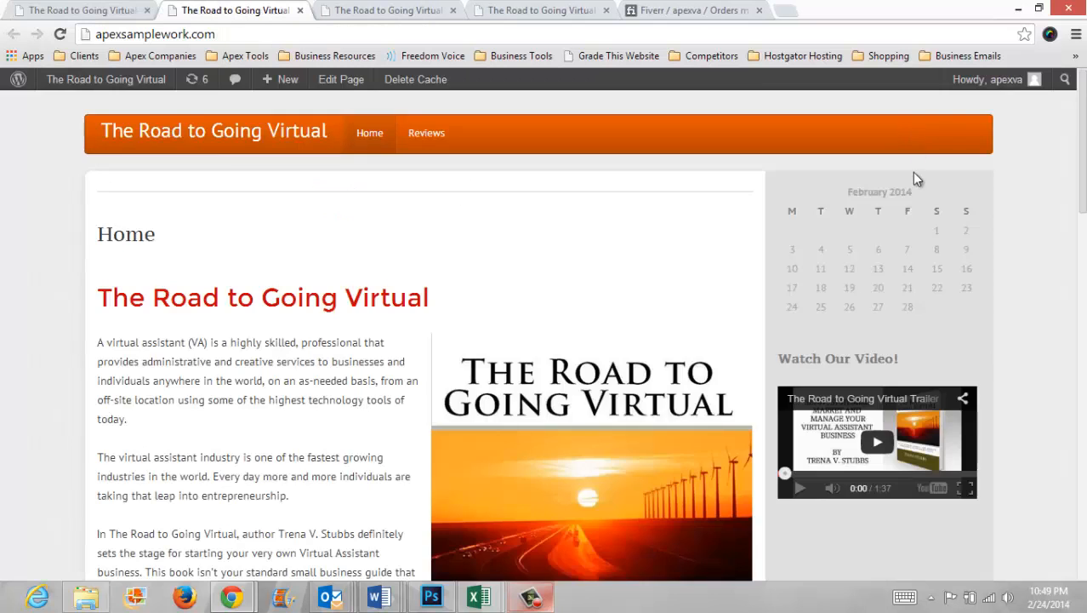
scroll(912, 172, "down", 15)
scroll(935, 271, "up", 12)
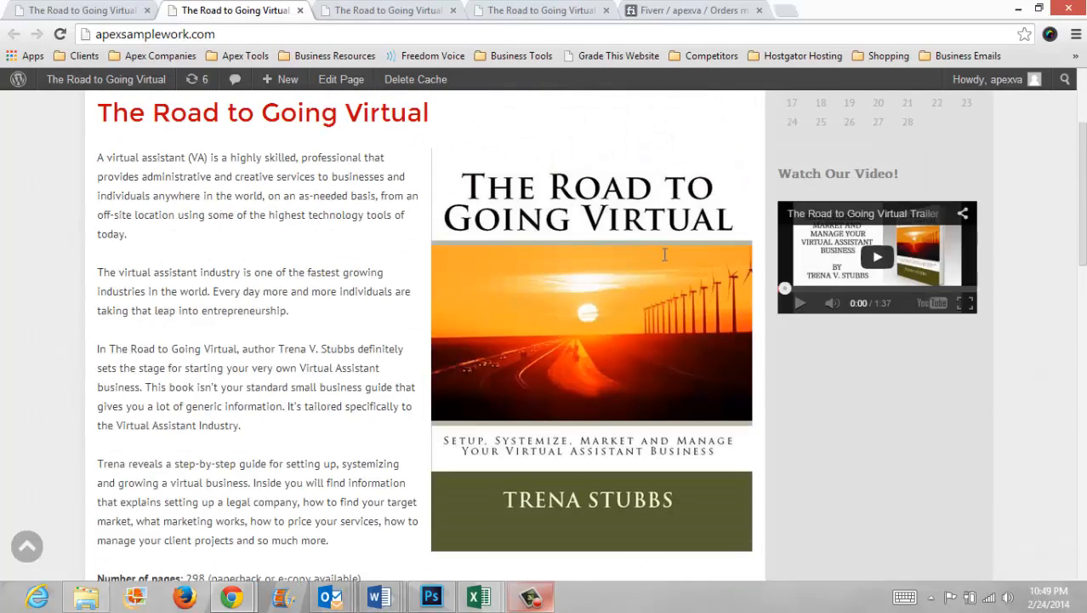
scroll(946, 297, "up", 2)
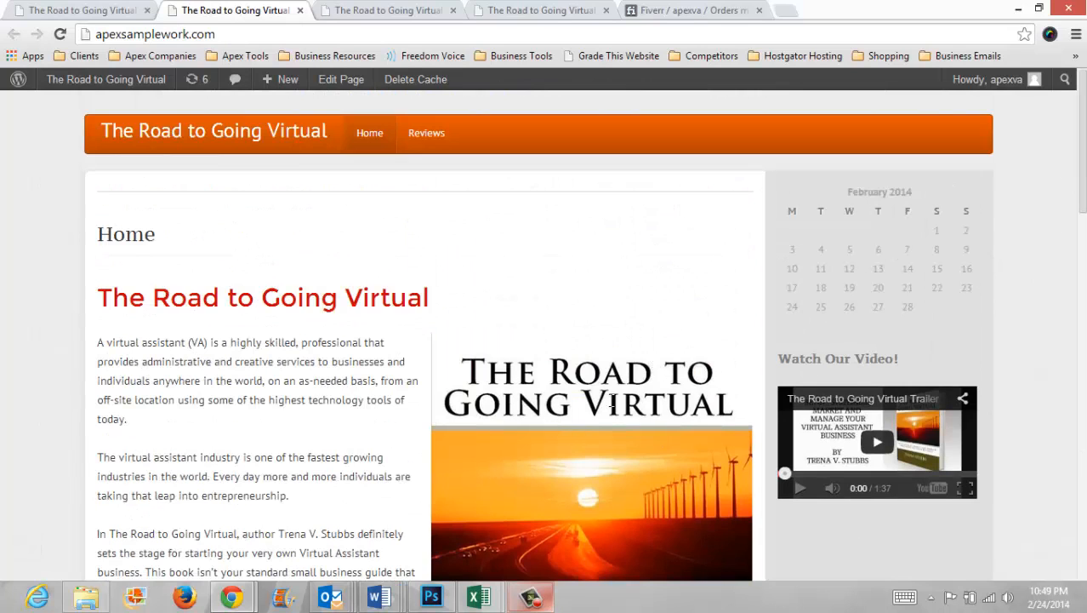
scroll(595, 419, "down", 6)
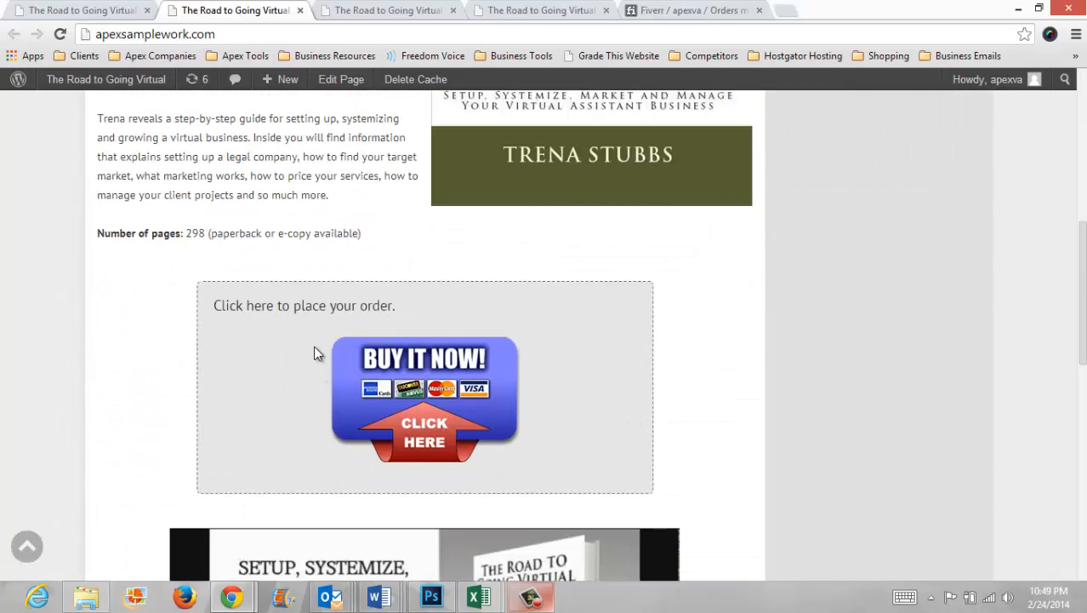
scroll(594, 356, "down", 4)
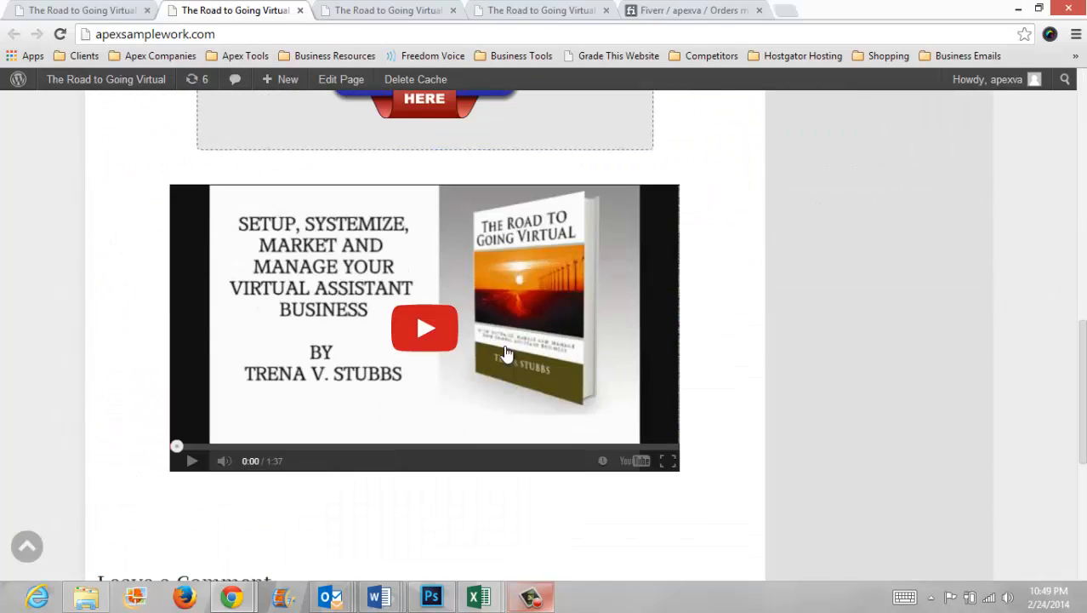
scroll(506, 351, "up", 1)
scroll(527, 362, "up", 4)
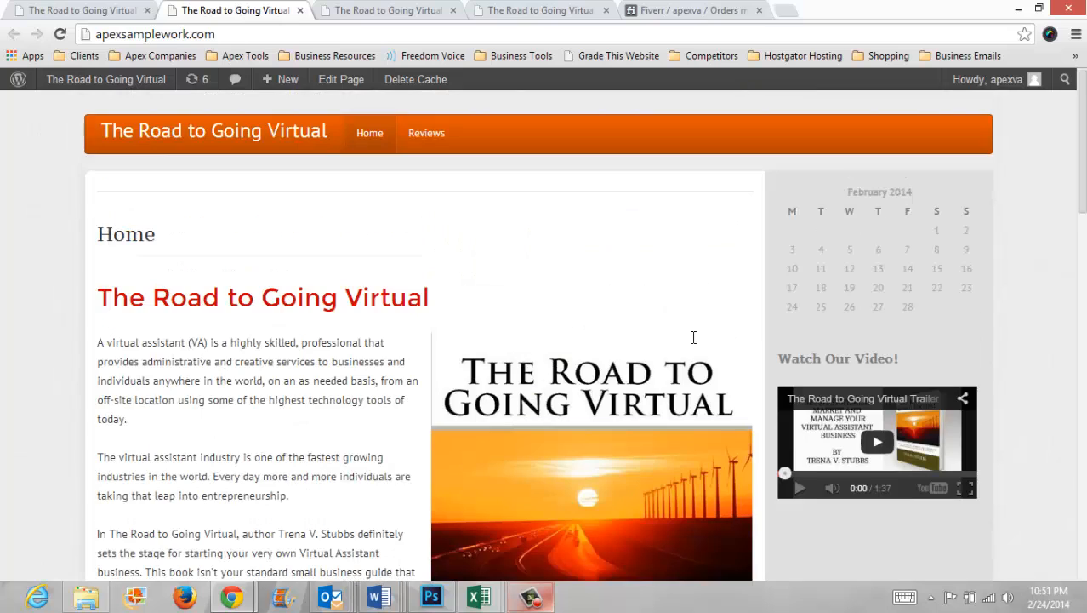